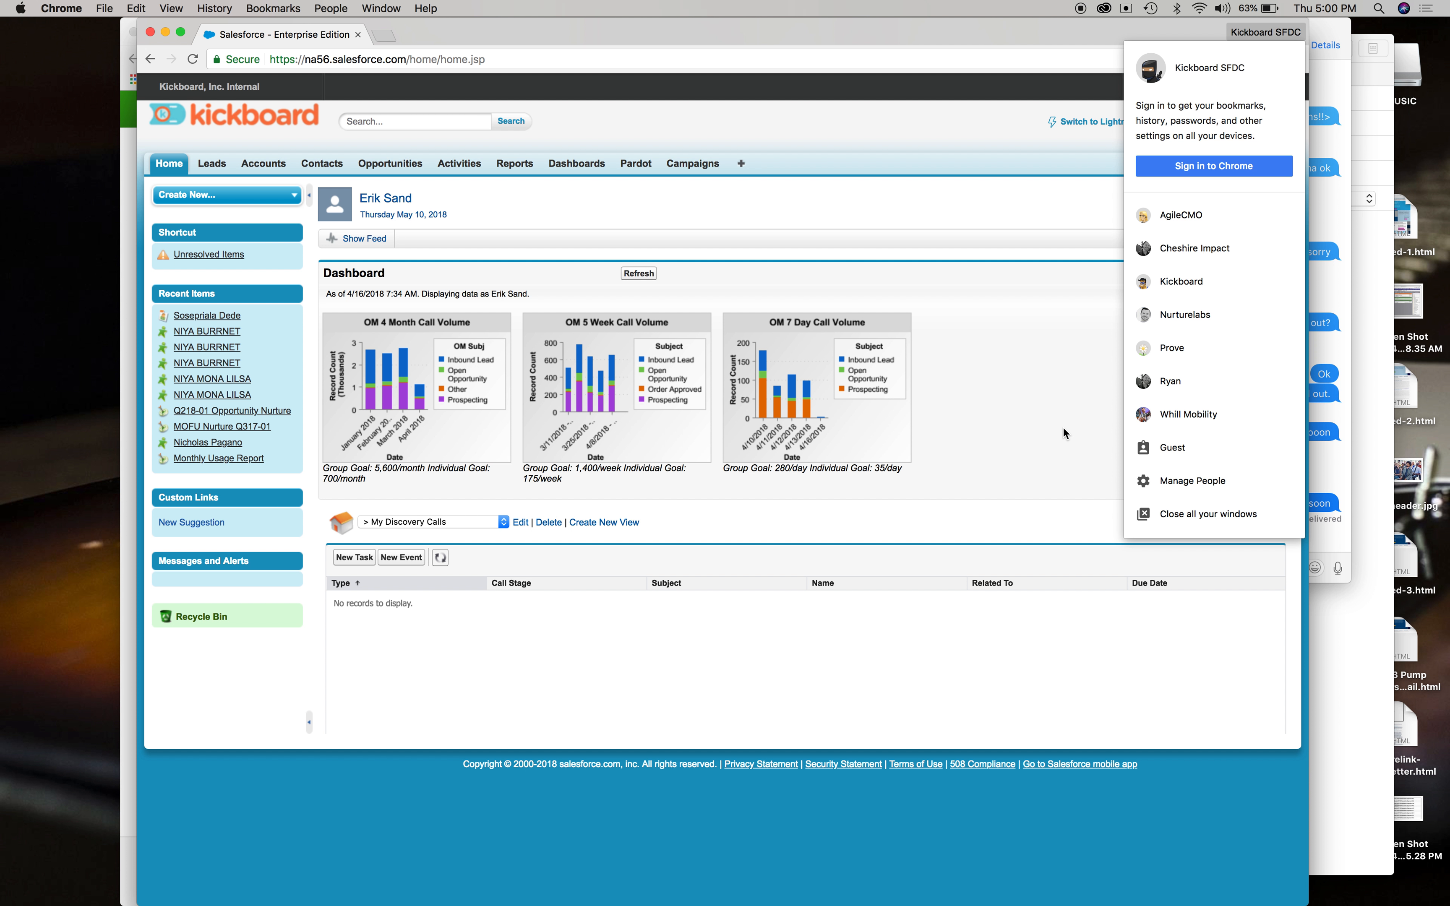
Switch to the Kickboard browser profile and open the Webinar 5-23-18 Kickboard & Aperture document.
left_click(1235, 277)
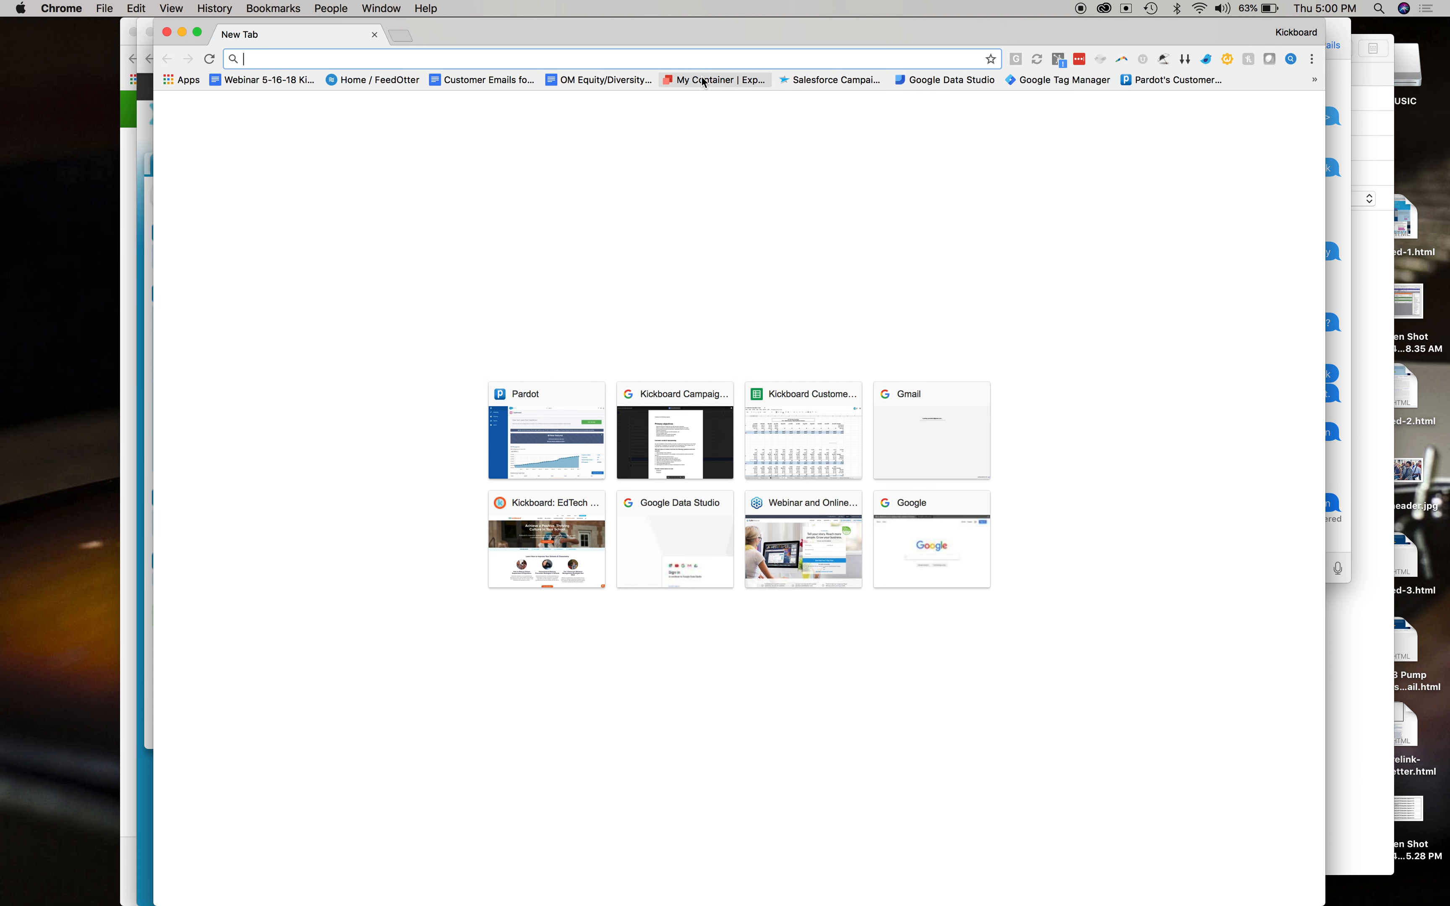
left_click(244, 84)
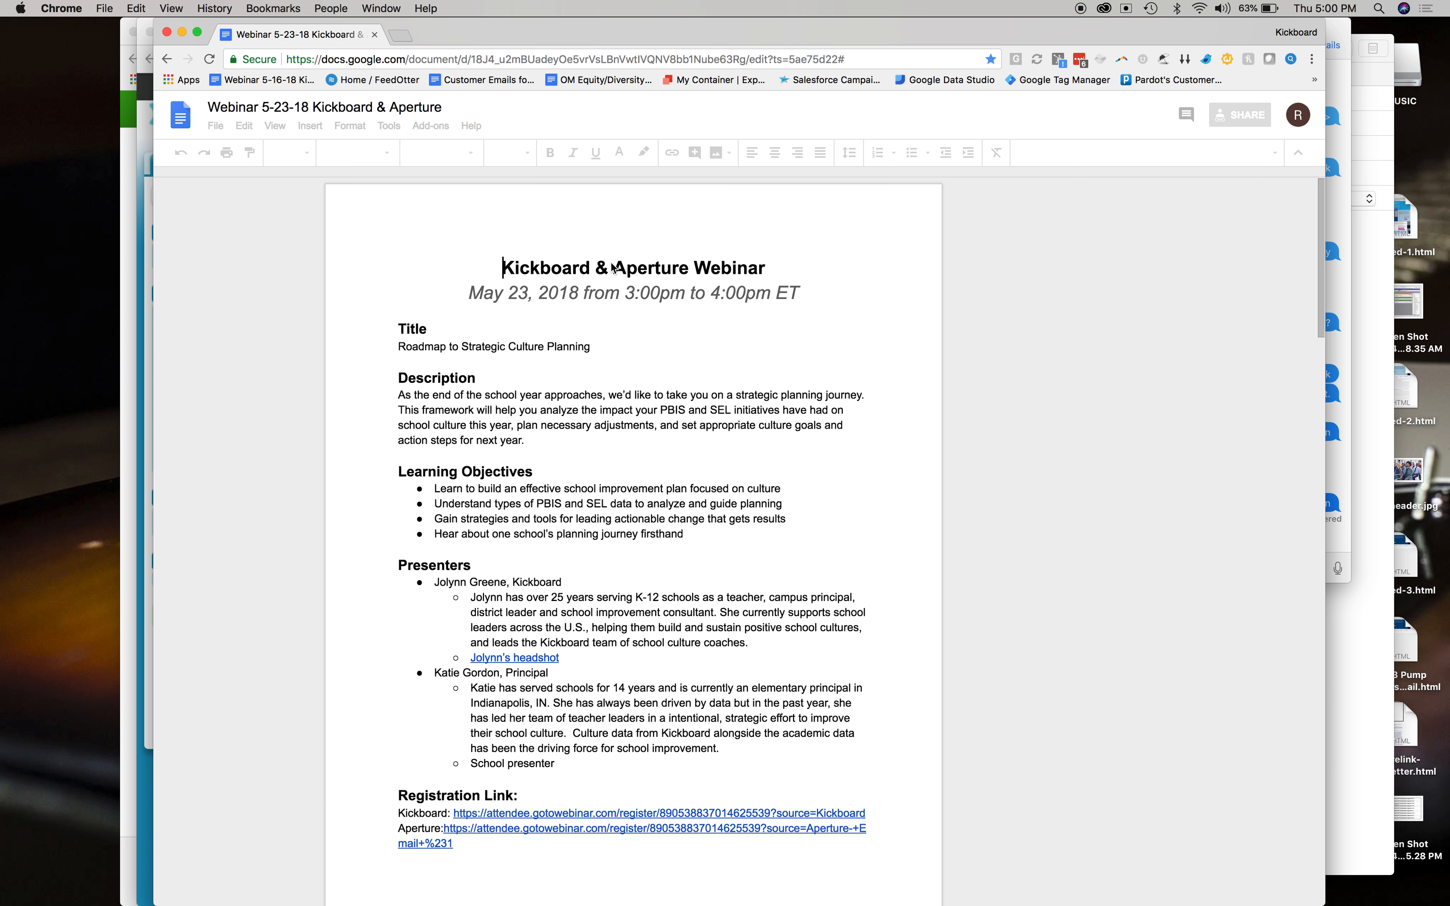
Copy the webinar title "Roadmap to Strategic Culture Planning" and return to the Salesforce window.
triple_click(564, 348)
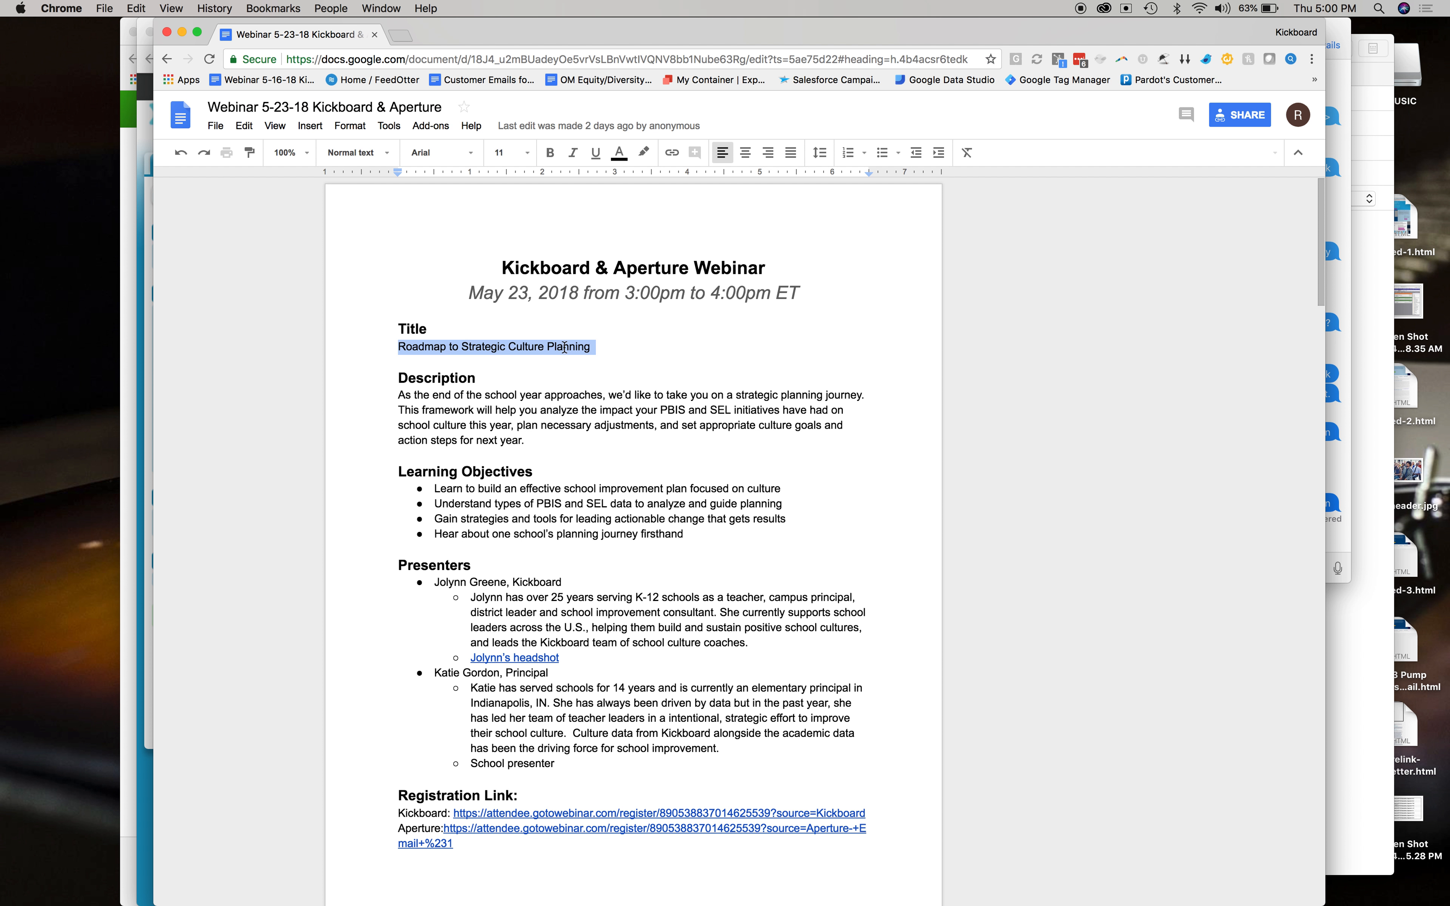
key("super+Tab")
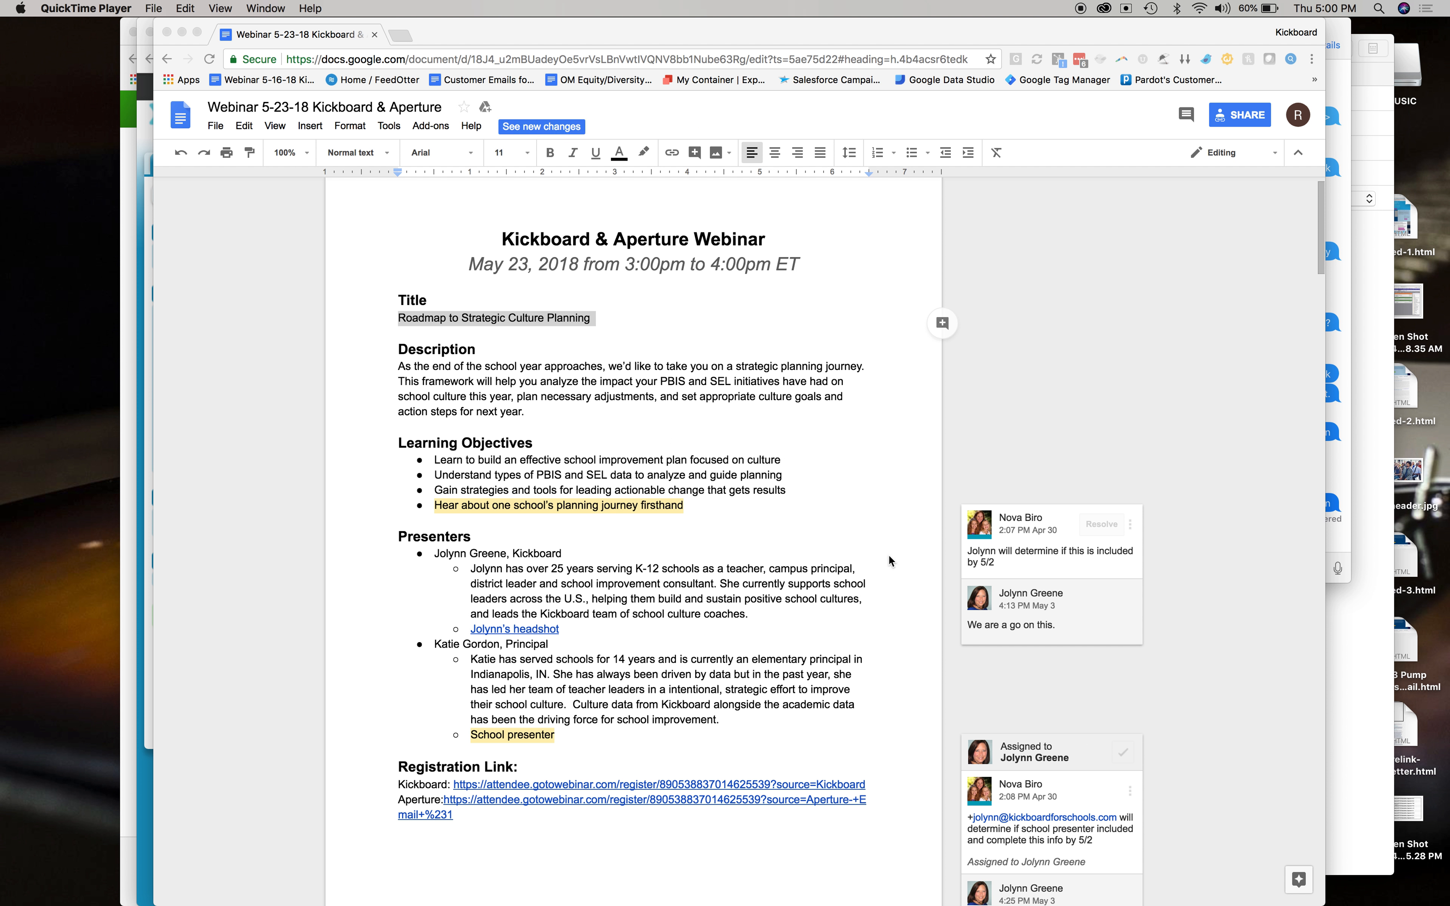
key("super+Tab")
key("super+grave")
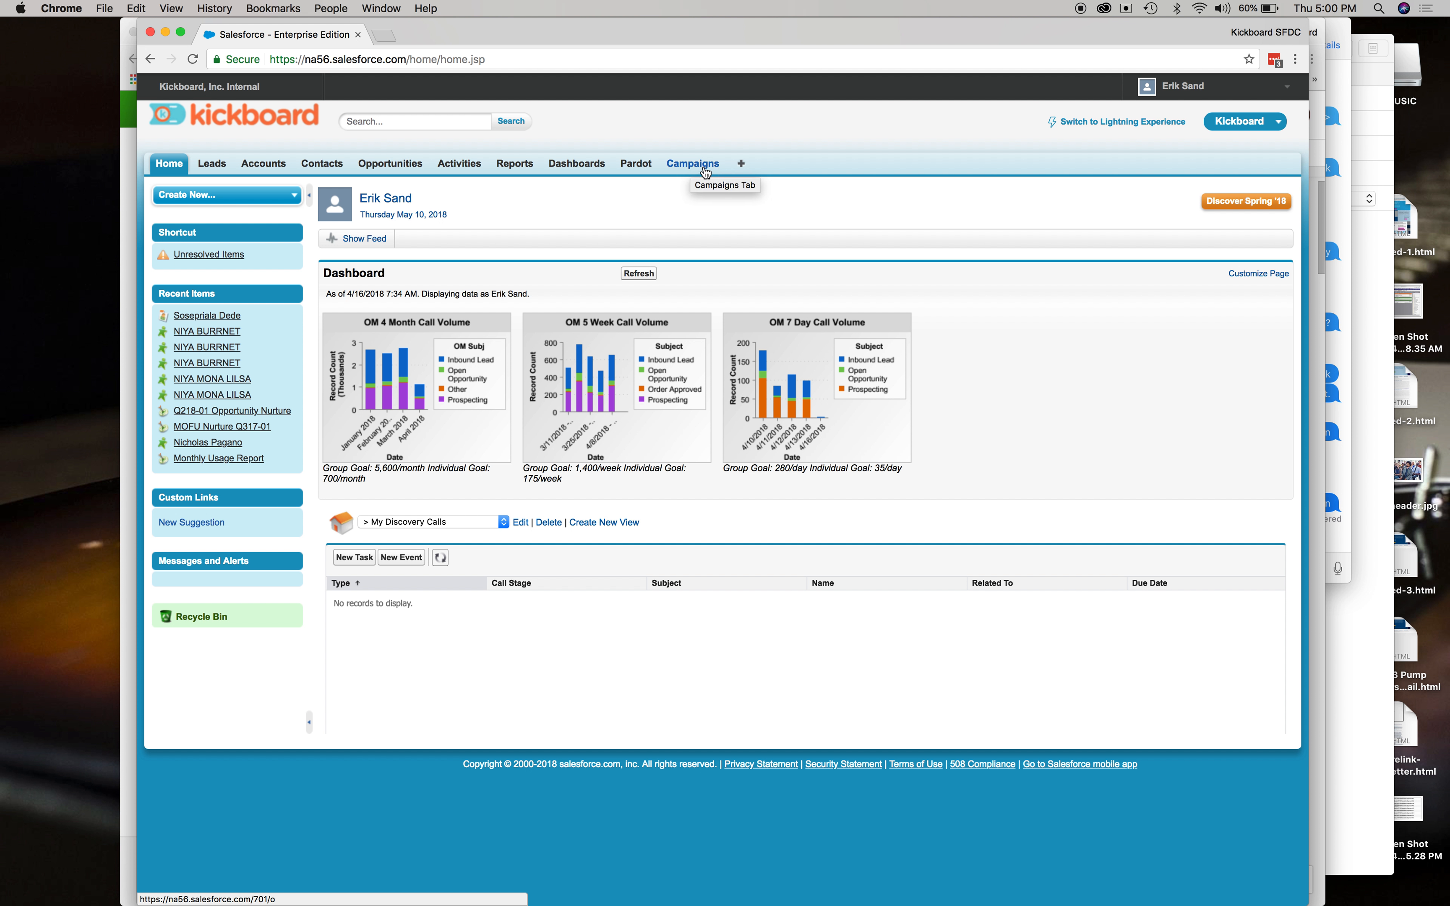
Go to the Campaigns home page from the list of all tabs.
left_click(741, 165)
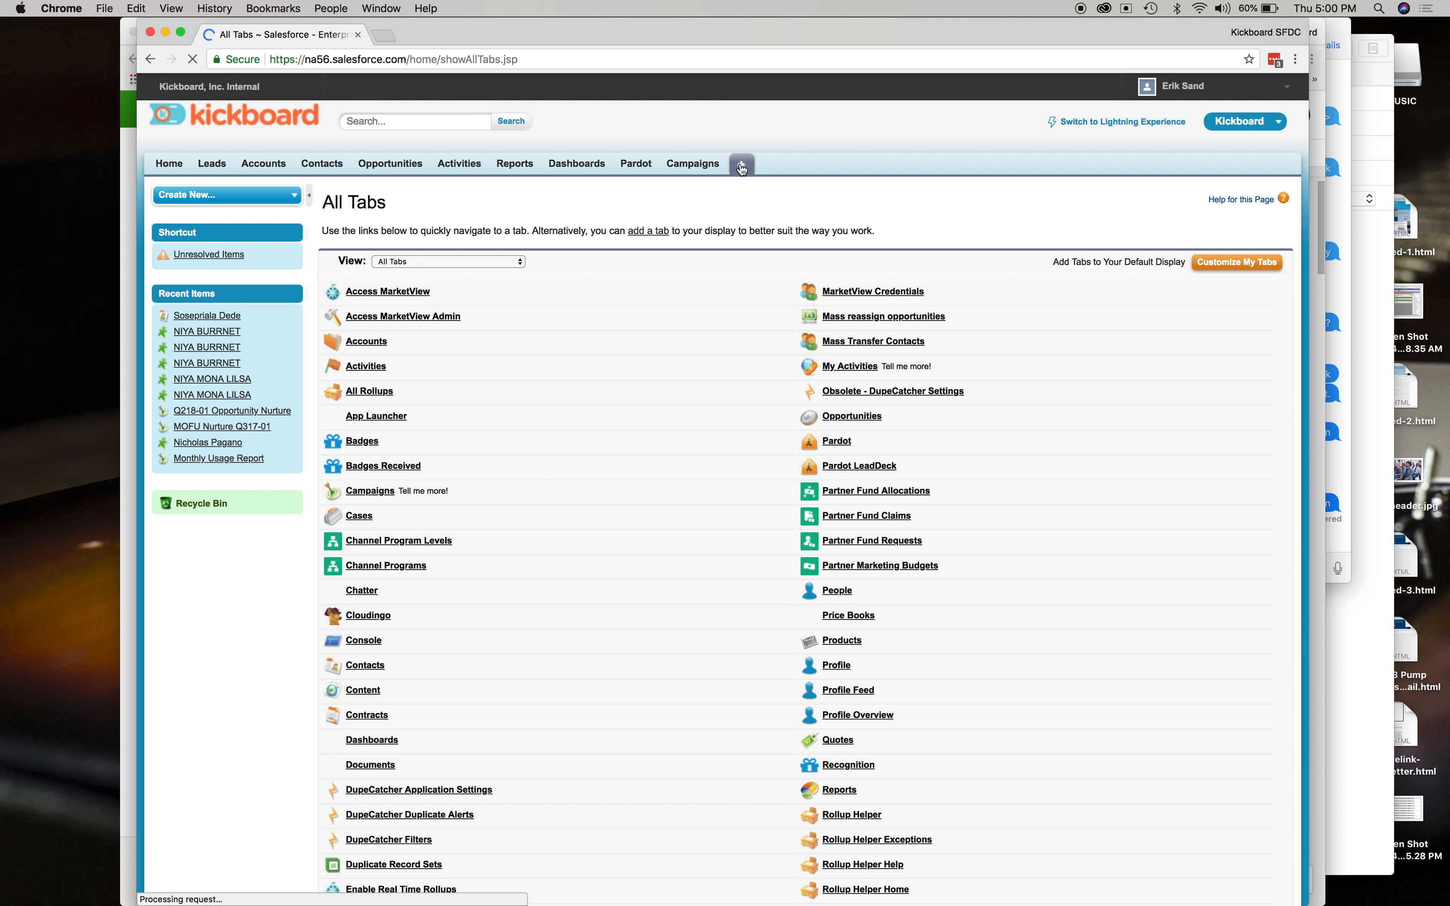
scroll(490, 421, "down", 2)
scroll(489, 419, "down", 5)
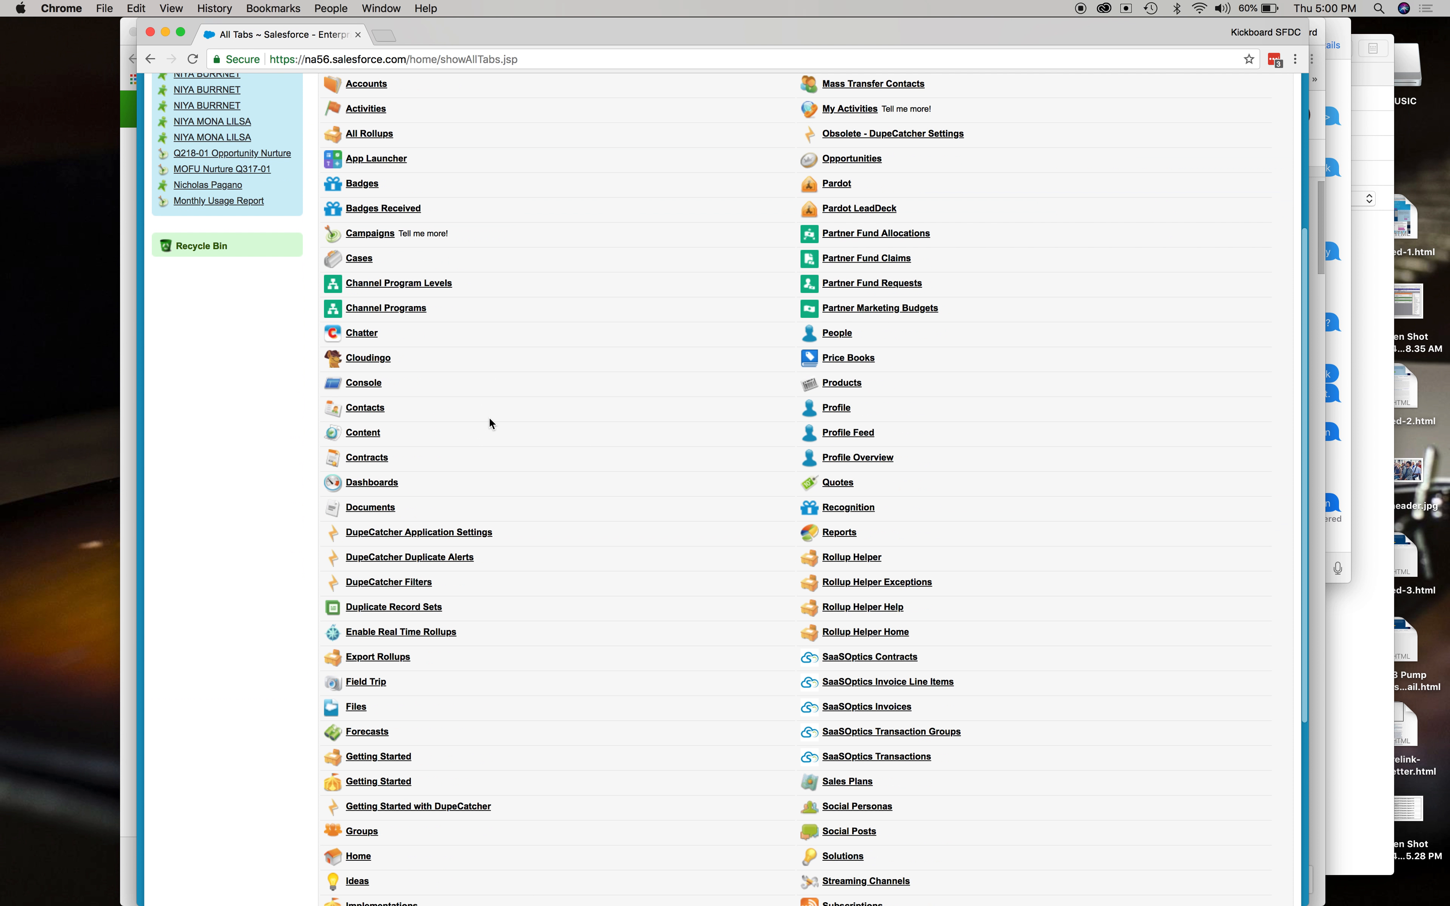
left_click(376, 240)
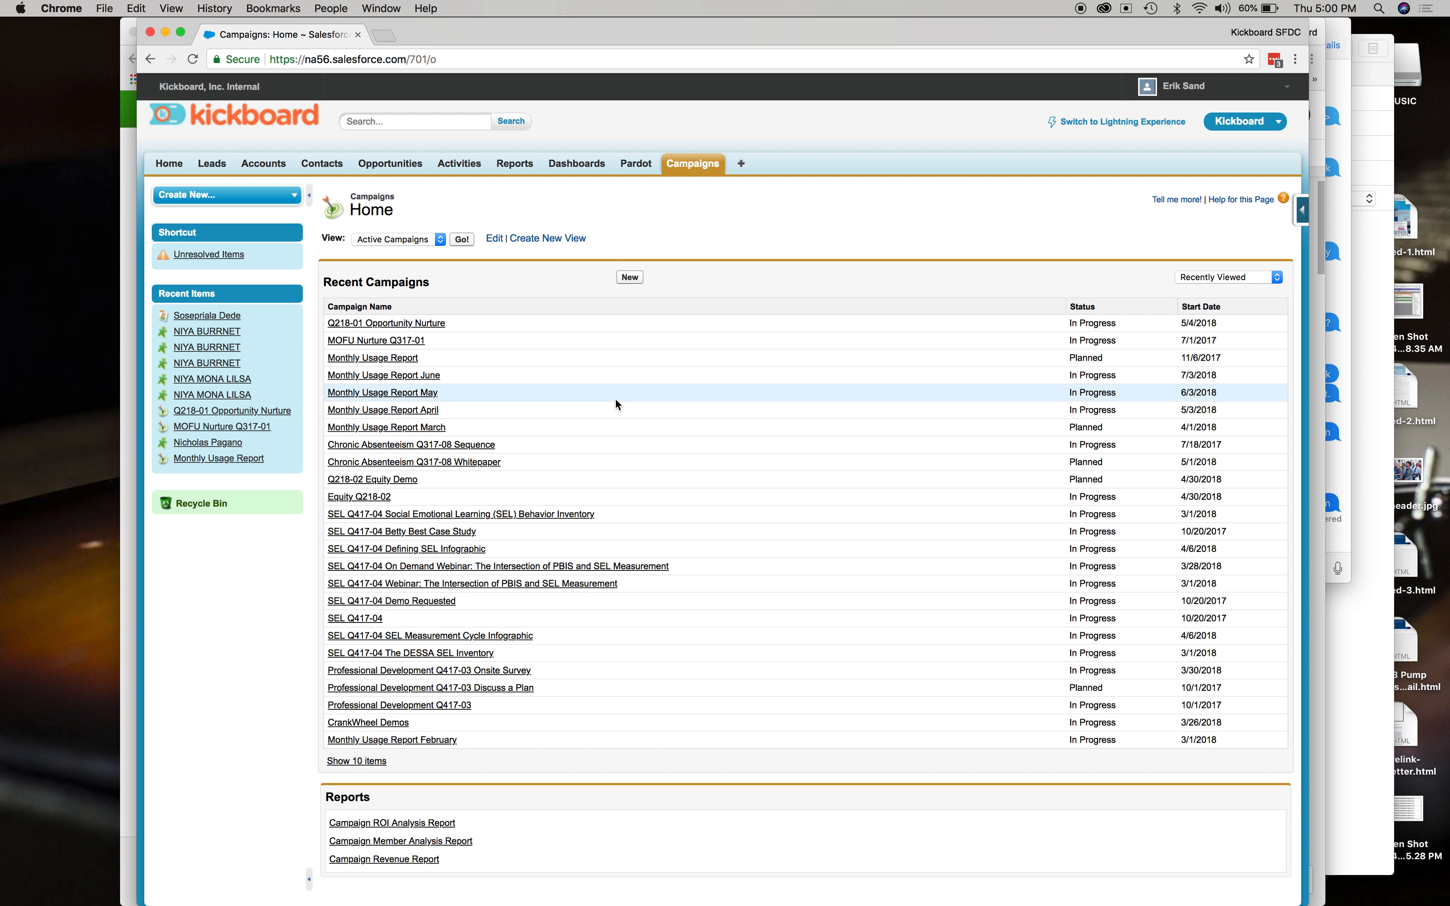
Create a new campaign and paste the copied title as its Campaign Name.
left_click(630, 278)
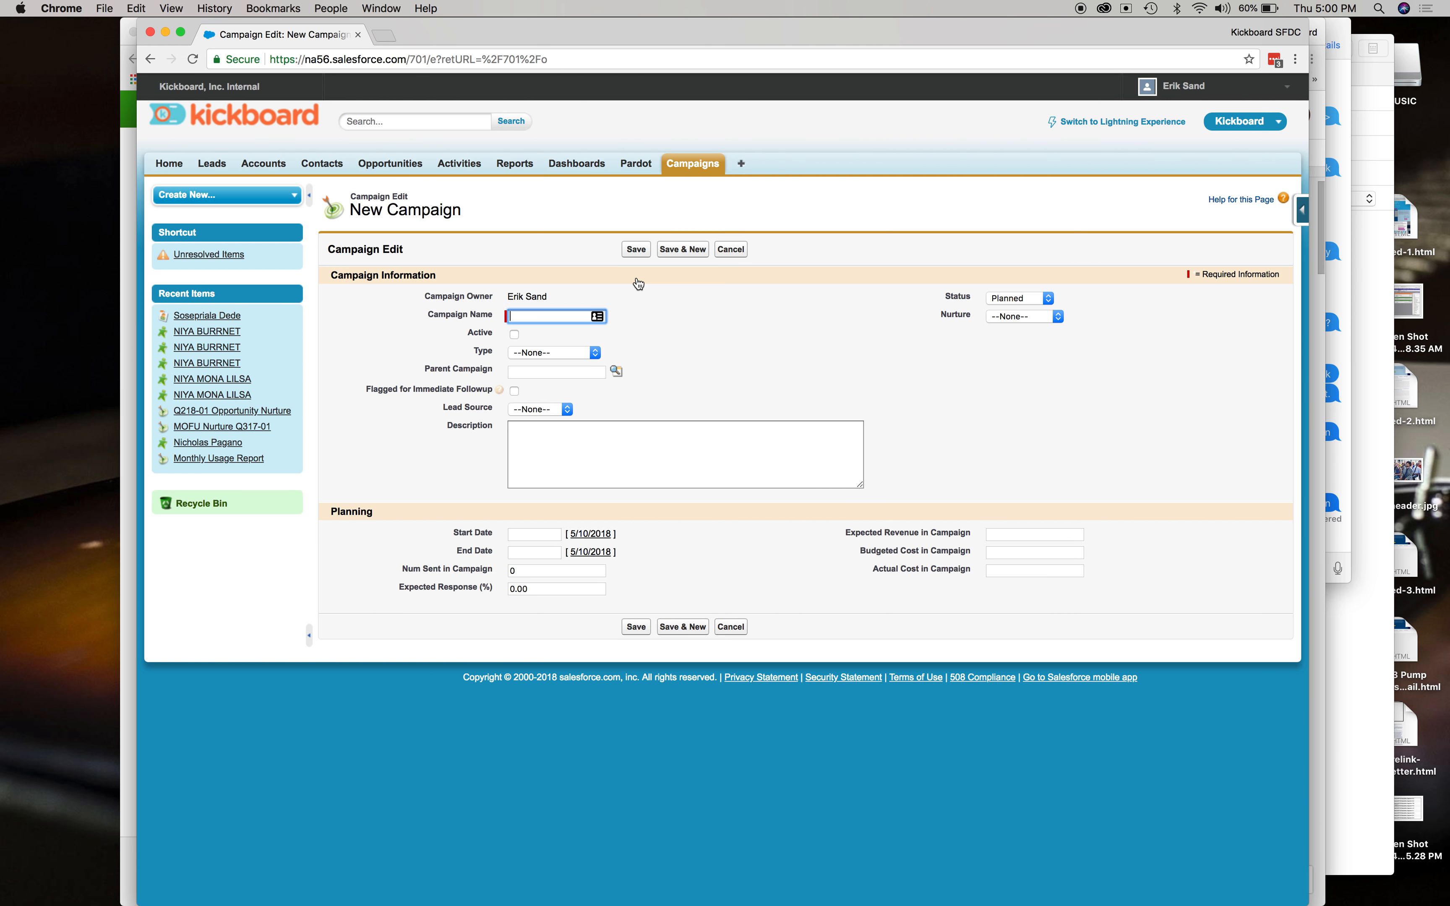
key("super+v")
left_click(429, 310)
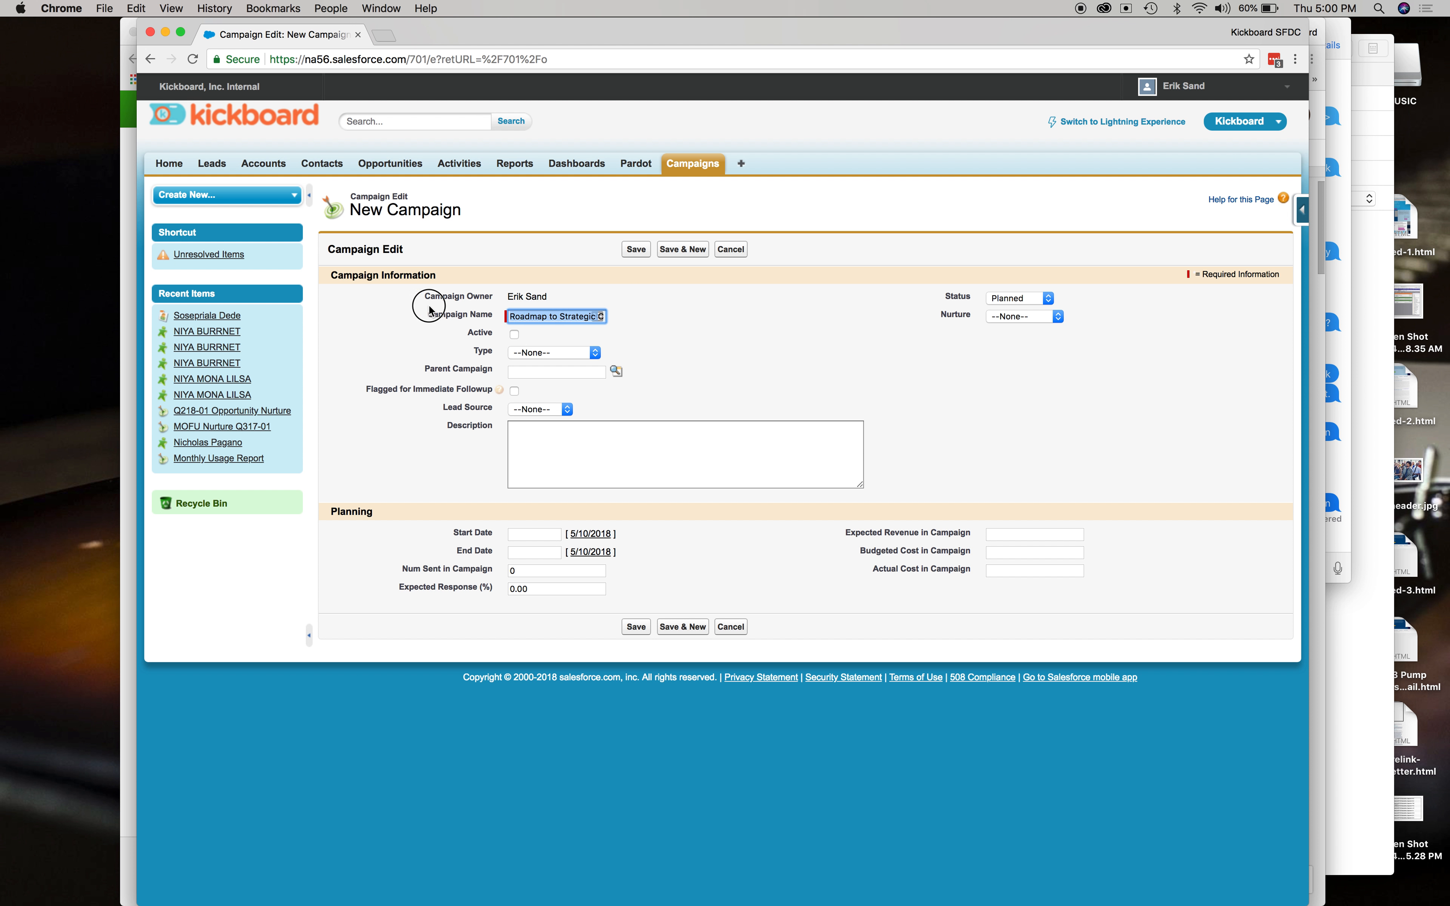
key("Left")
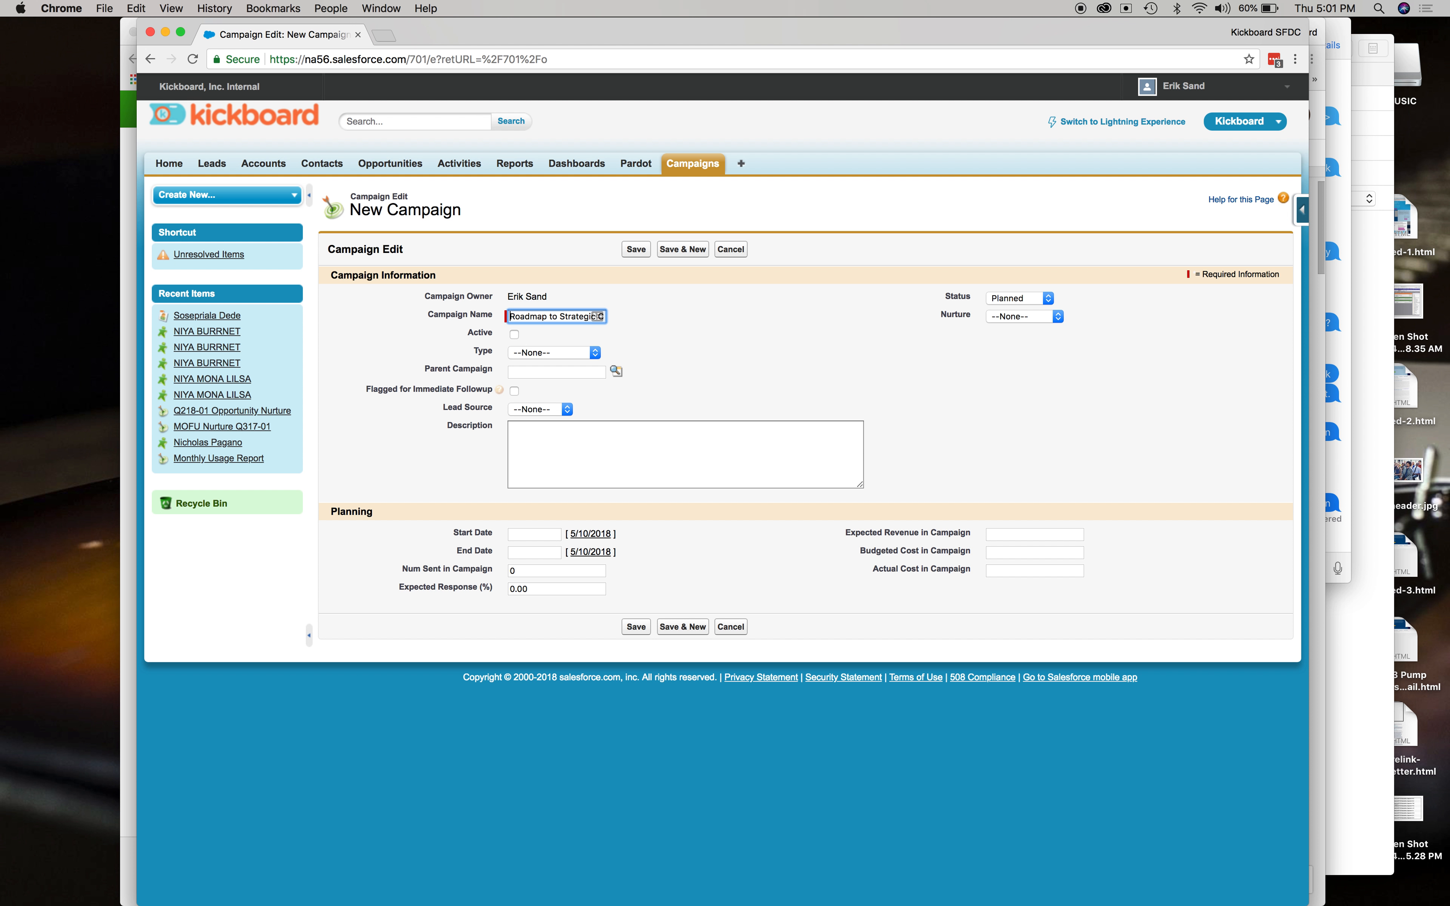
Mark the campaign as Active and set its Type to Webinar.
left_click(556, 334)
left_click(577, 357)
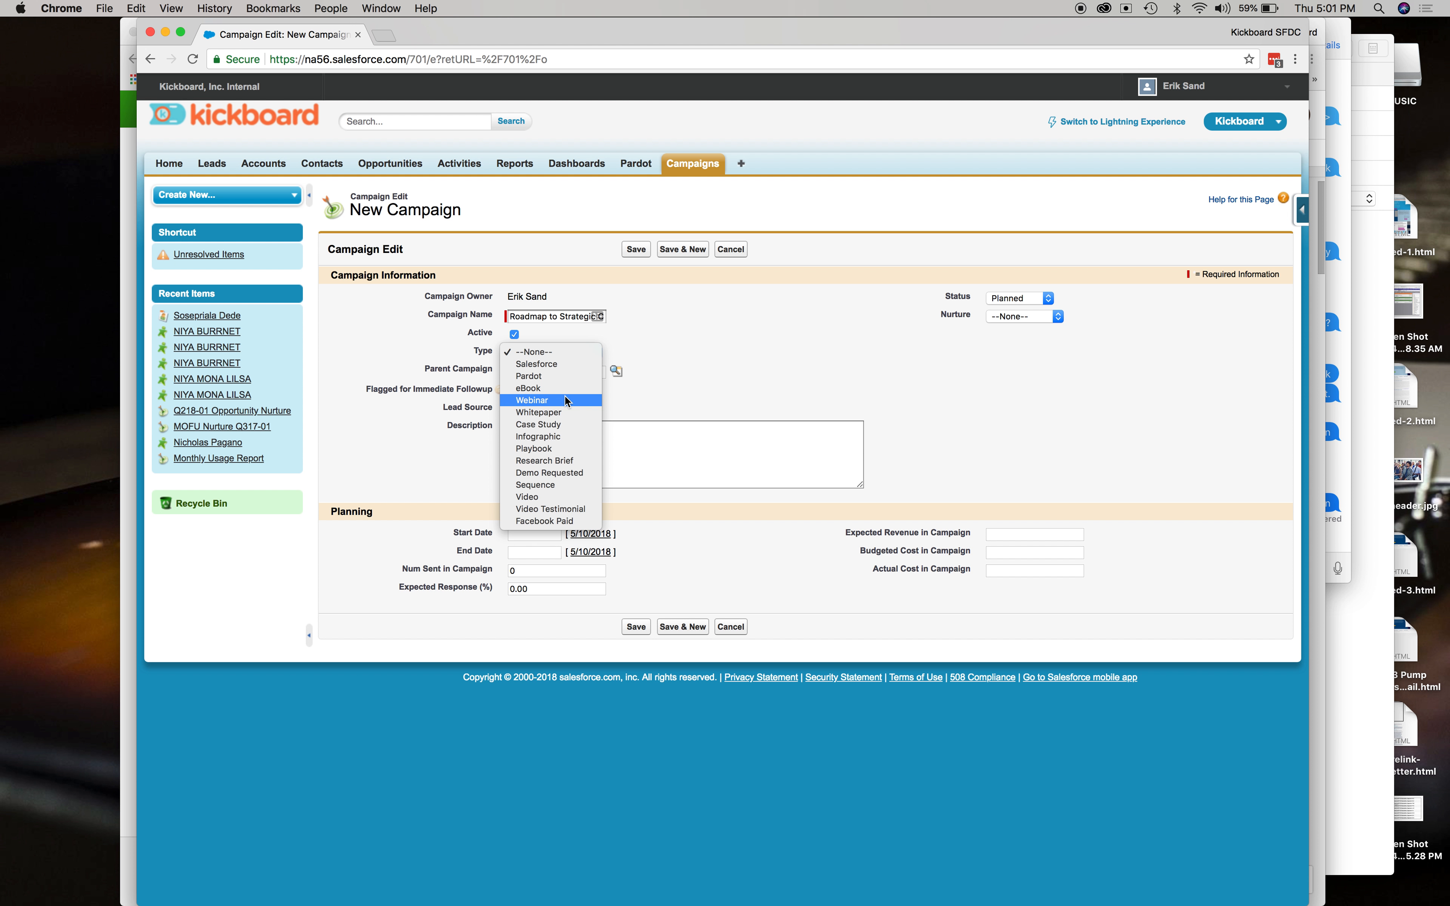
left_click(565, 400)
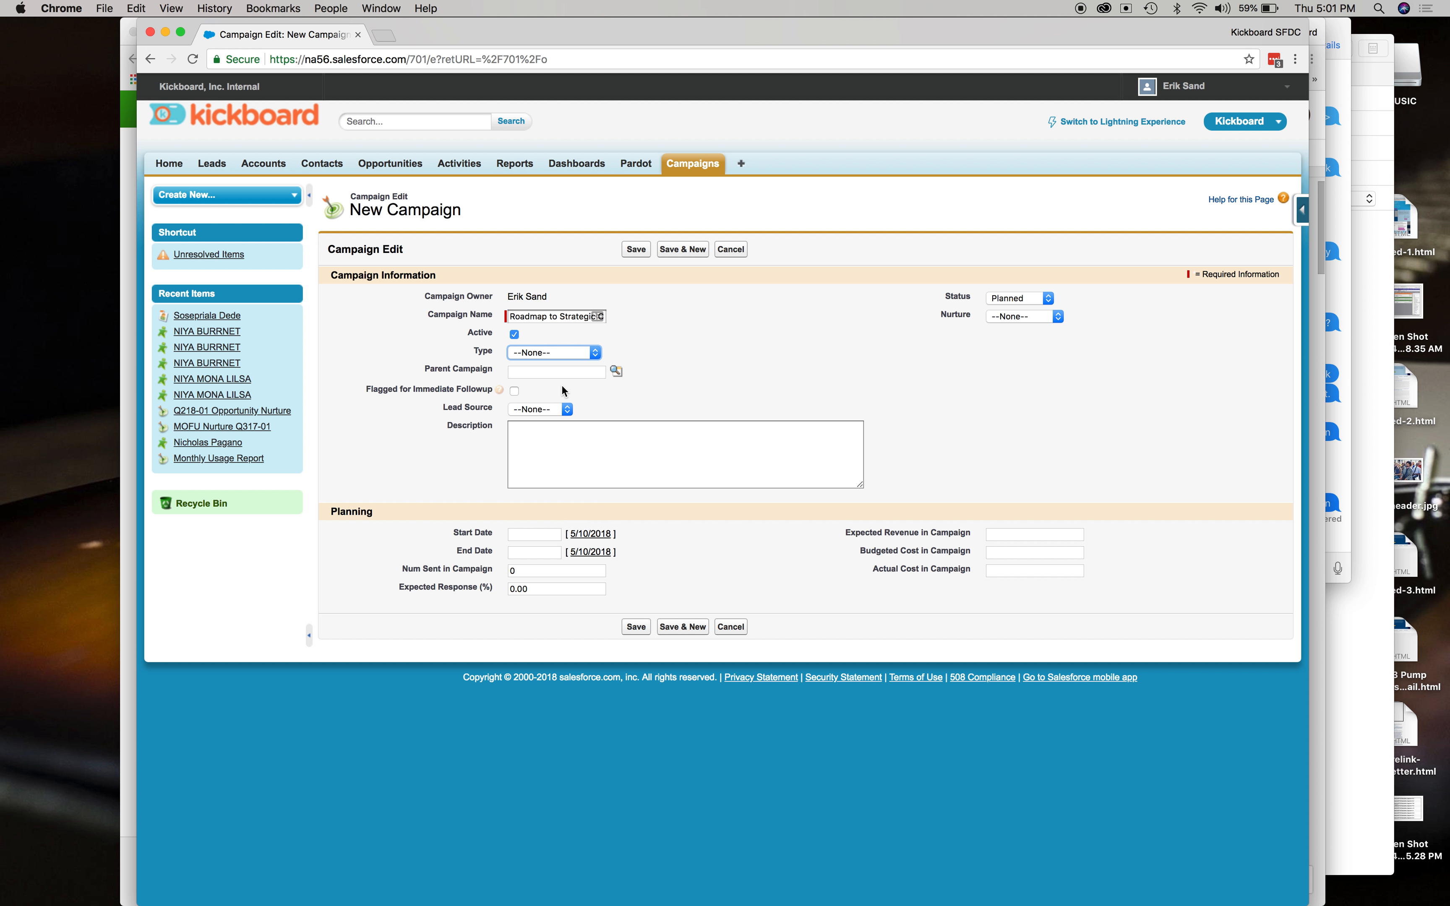
Prefix the campaign name with "Webinar: ".
left_click(545, 316)
type("Webinar:")
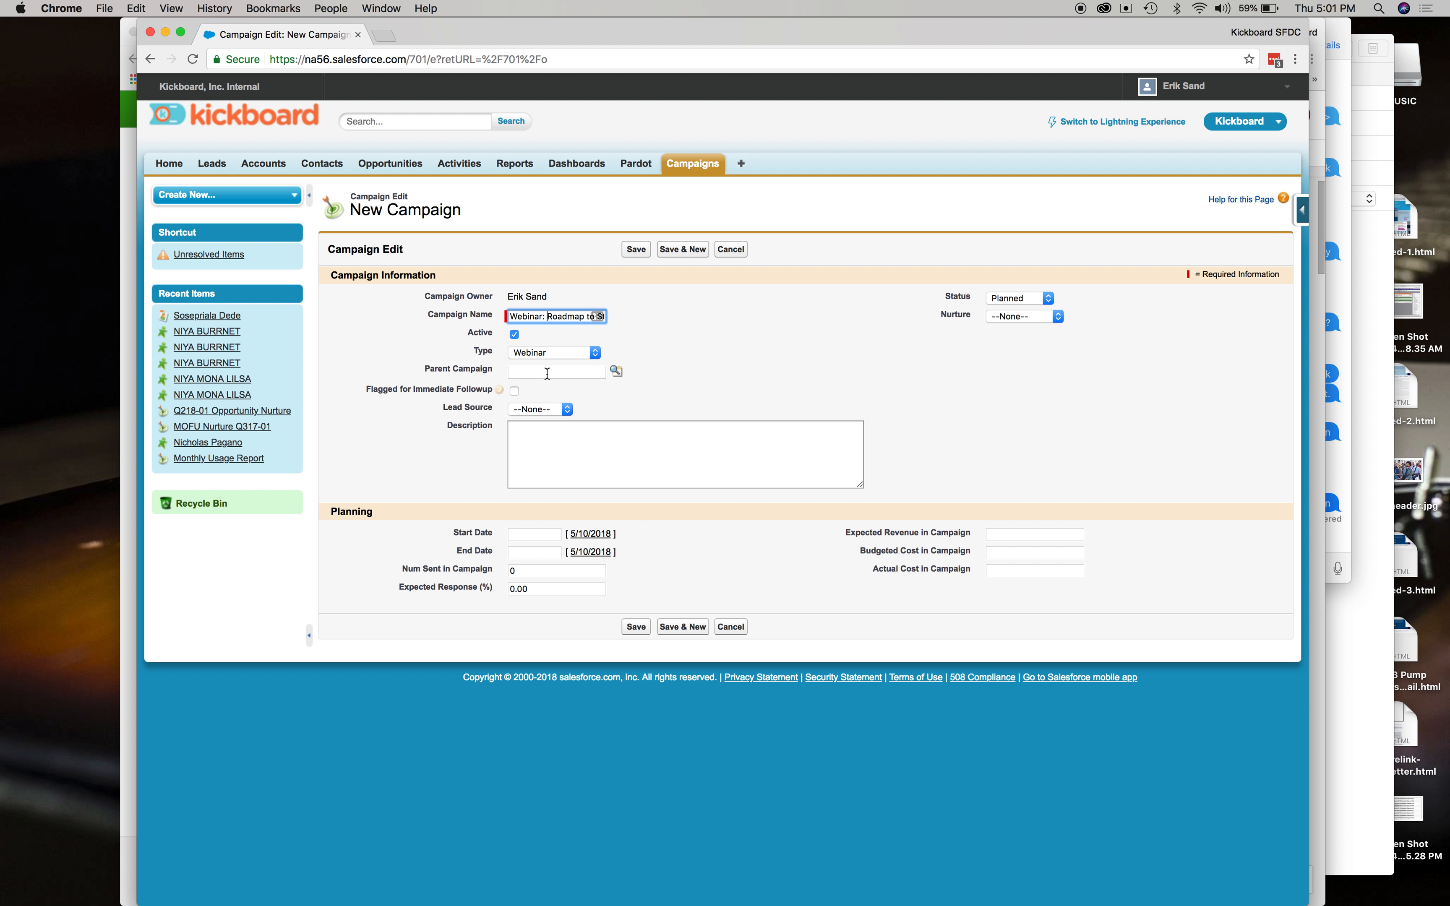
left_click(547, 373)
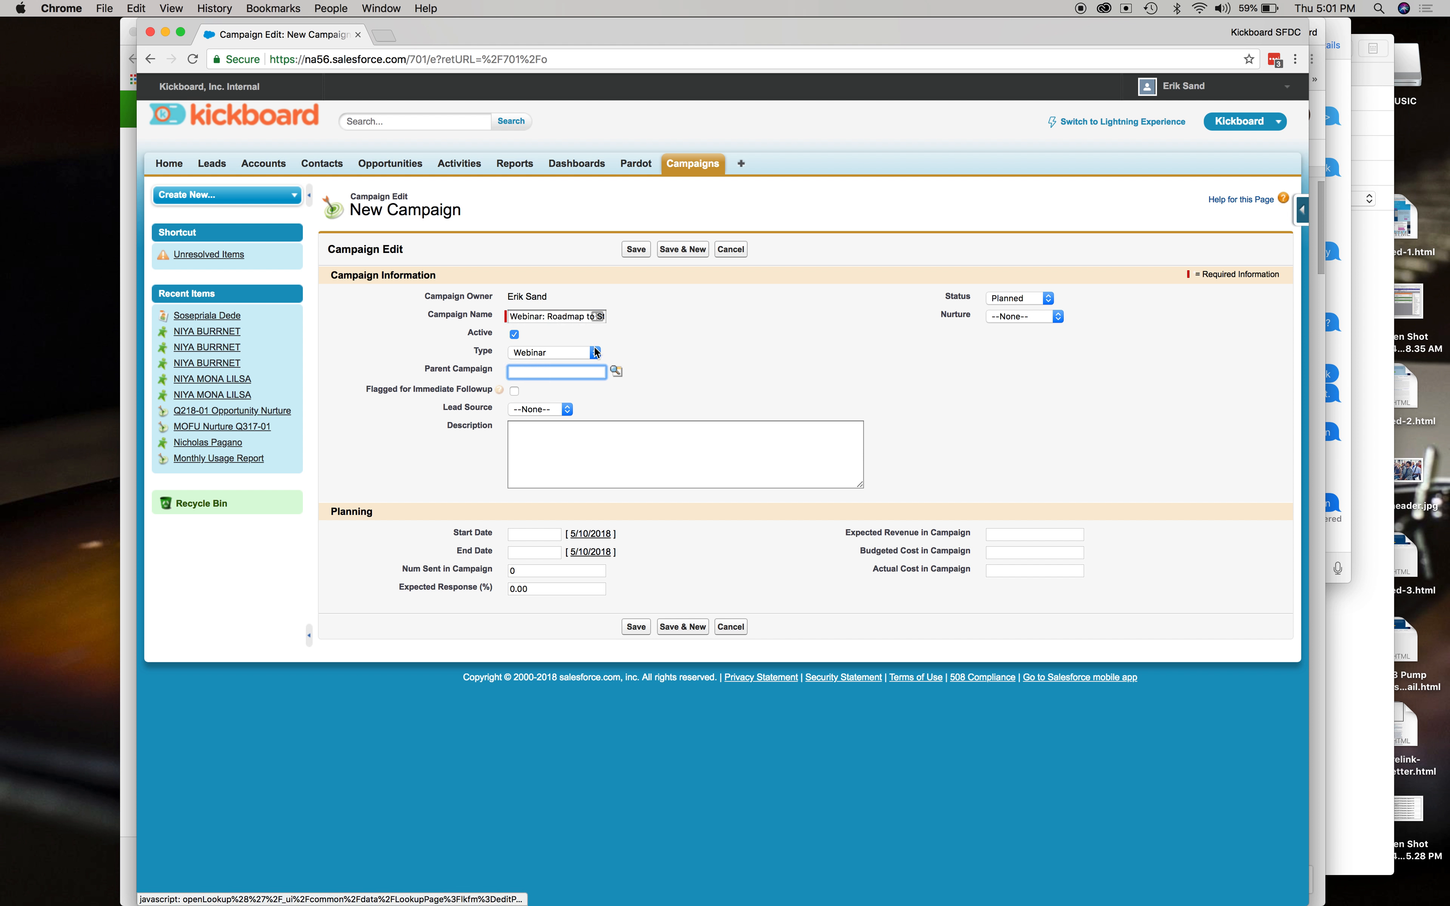
left_click_drag(584, 316, 592, 317)
left_click(684, 359)
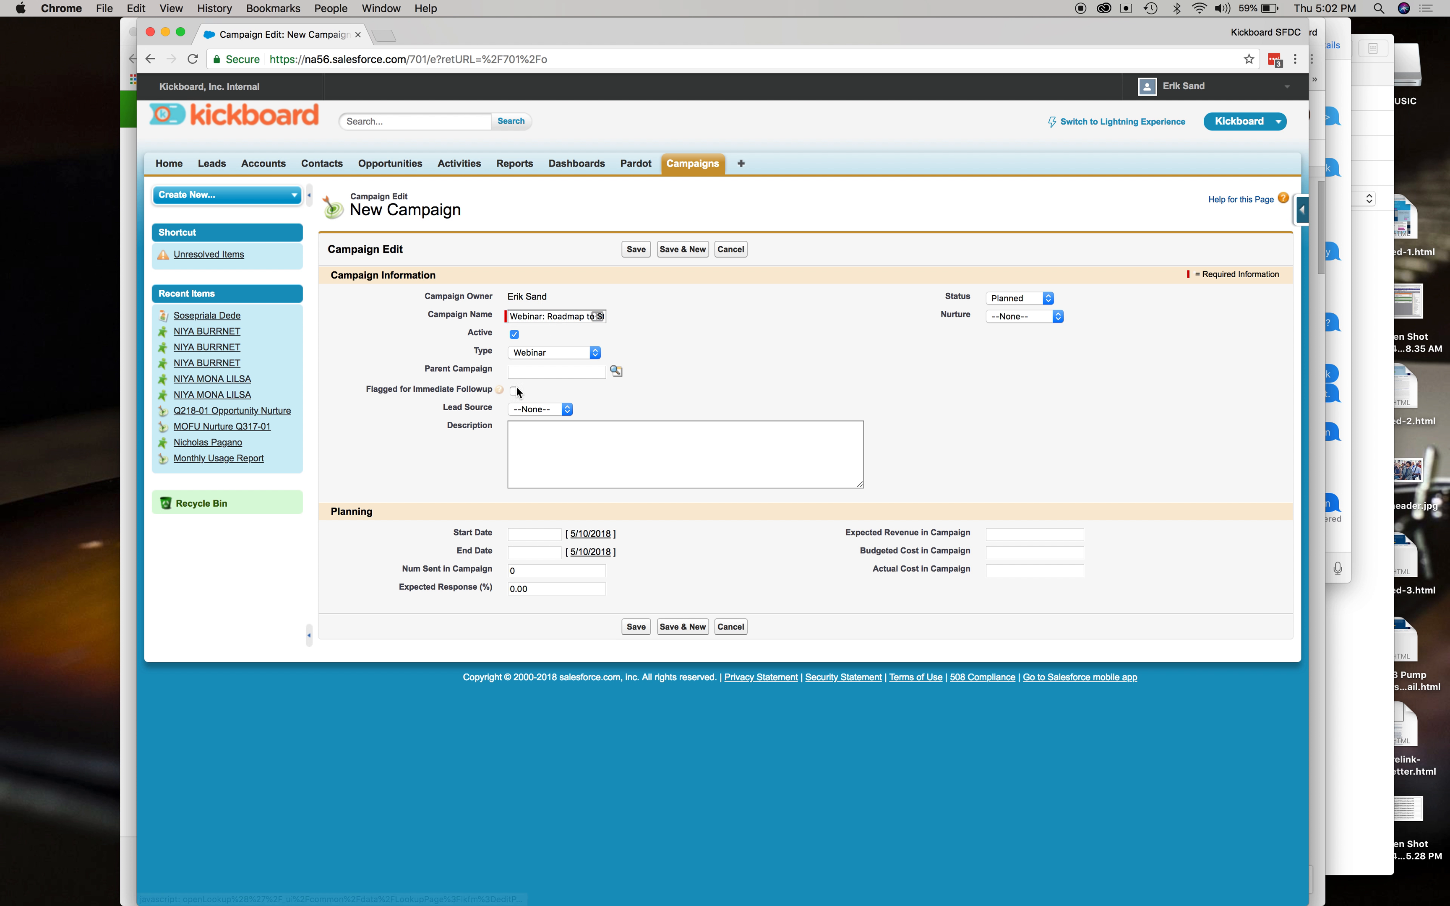
Set the campaign's Lead Source to Pardot.
left_click(539, 410)
left_click(541, 421)
left_click(634, 372)
left_click(524, 415)
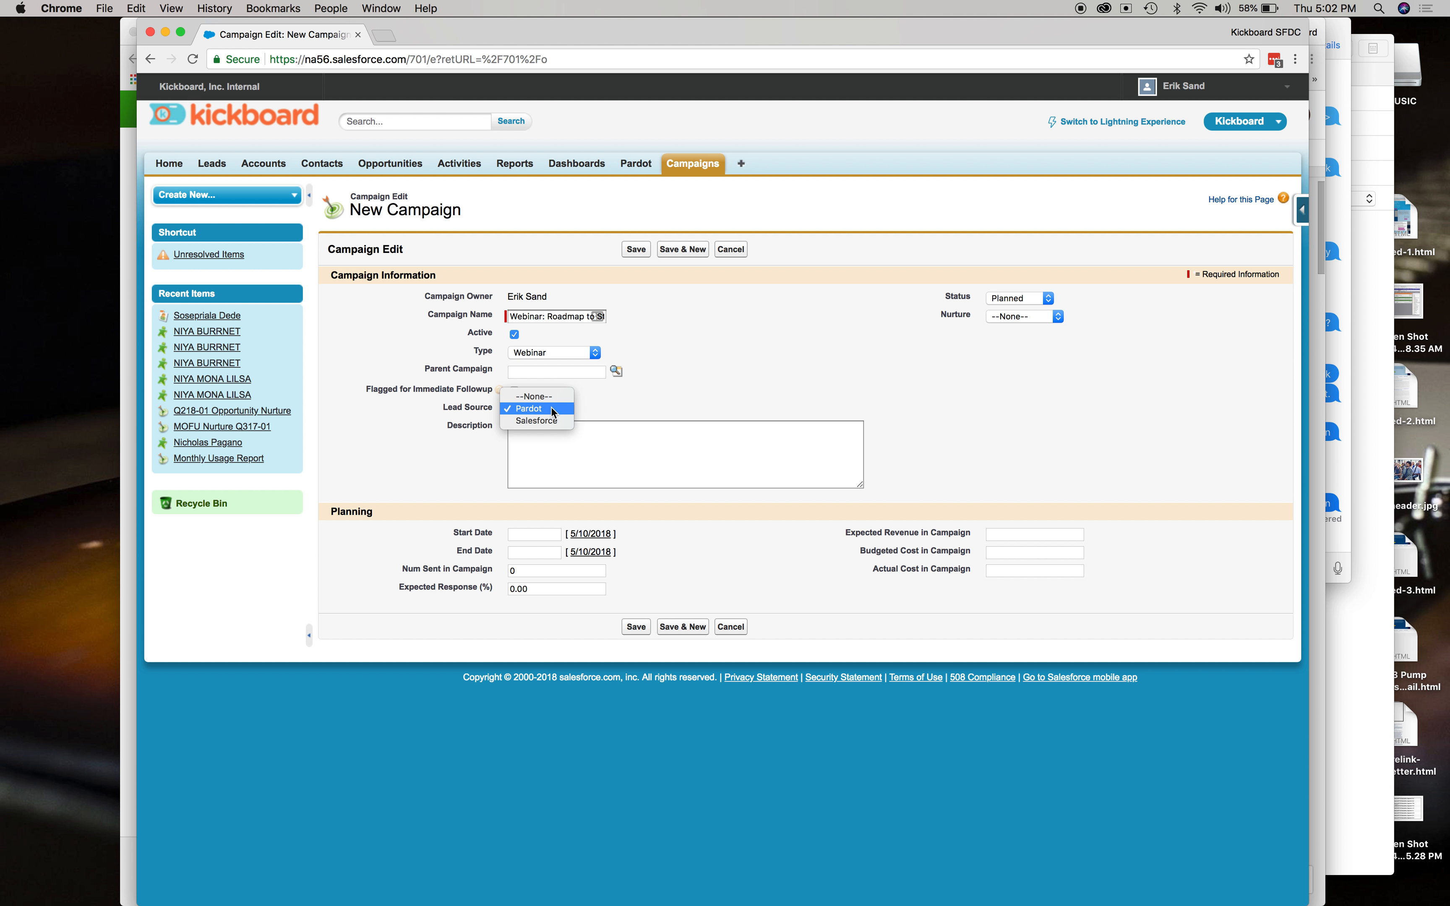
left_click(665, 390)
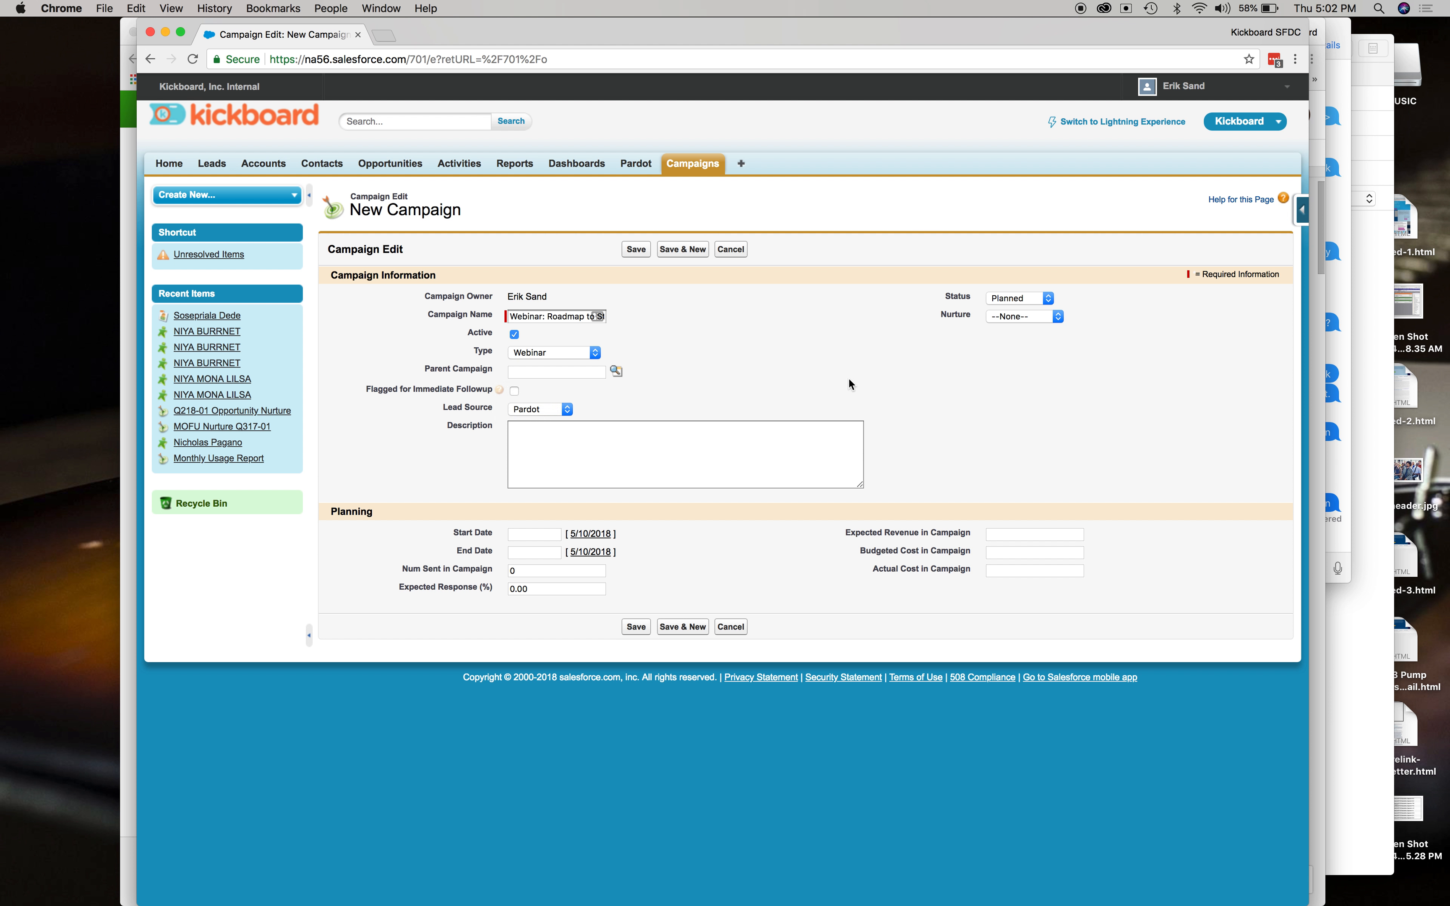
Set the campaign Status to In Progress.
left_click(1046, 303)
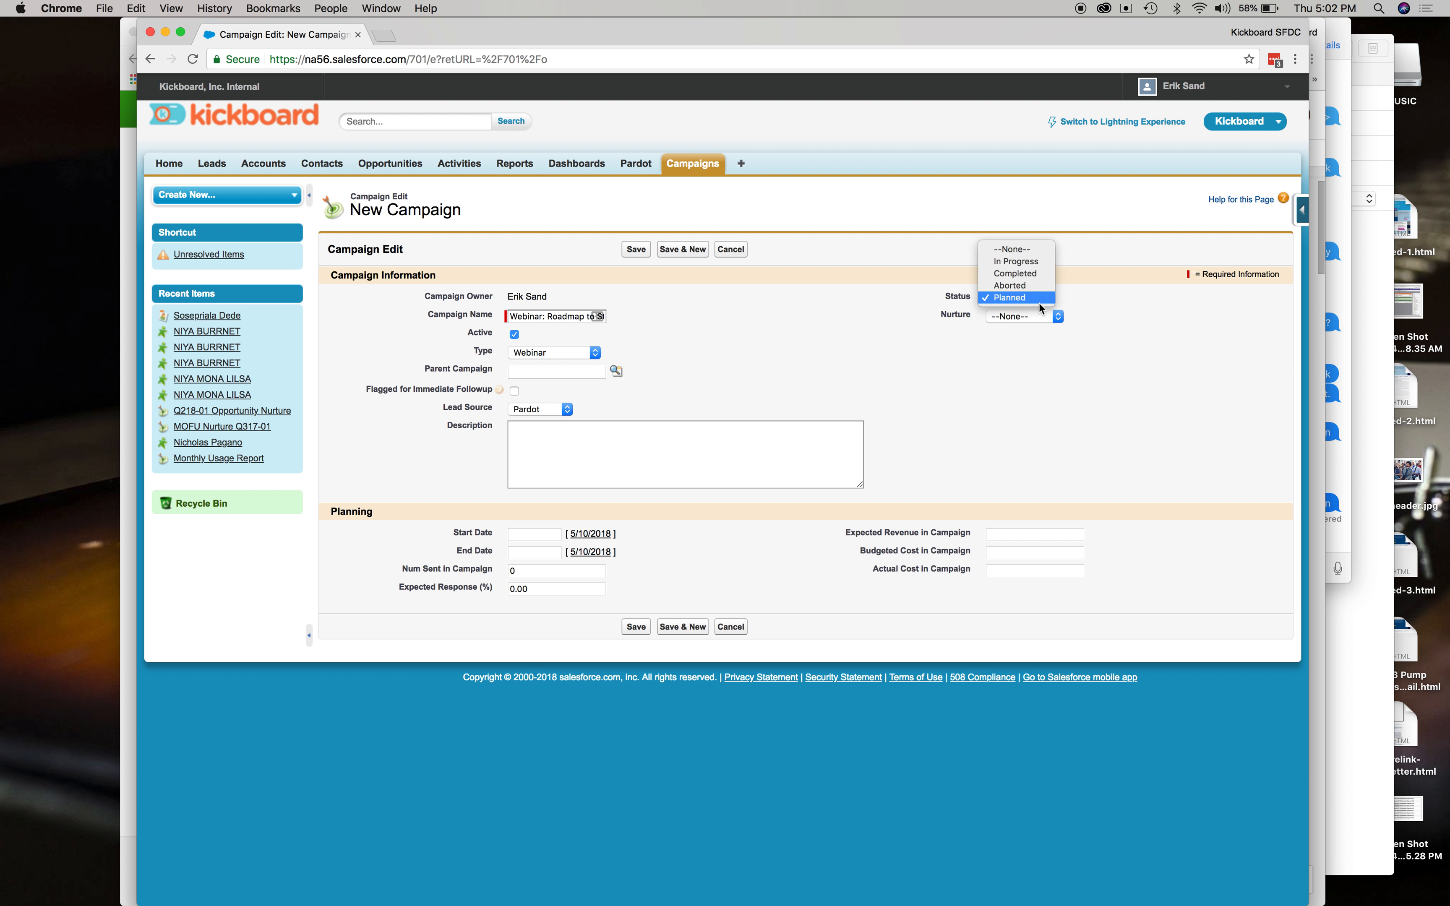
left_click(1035, 262)
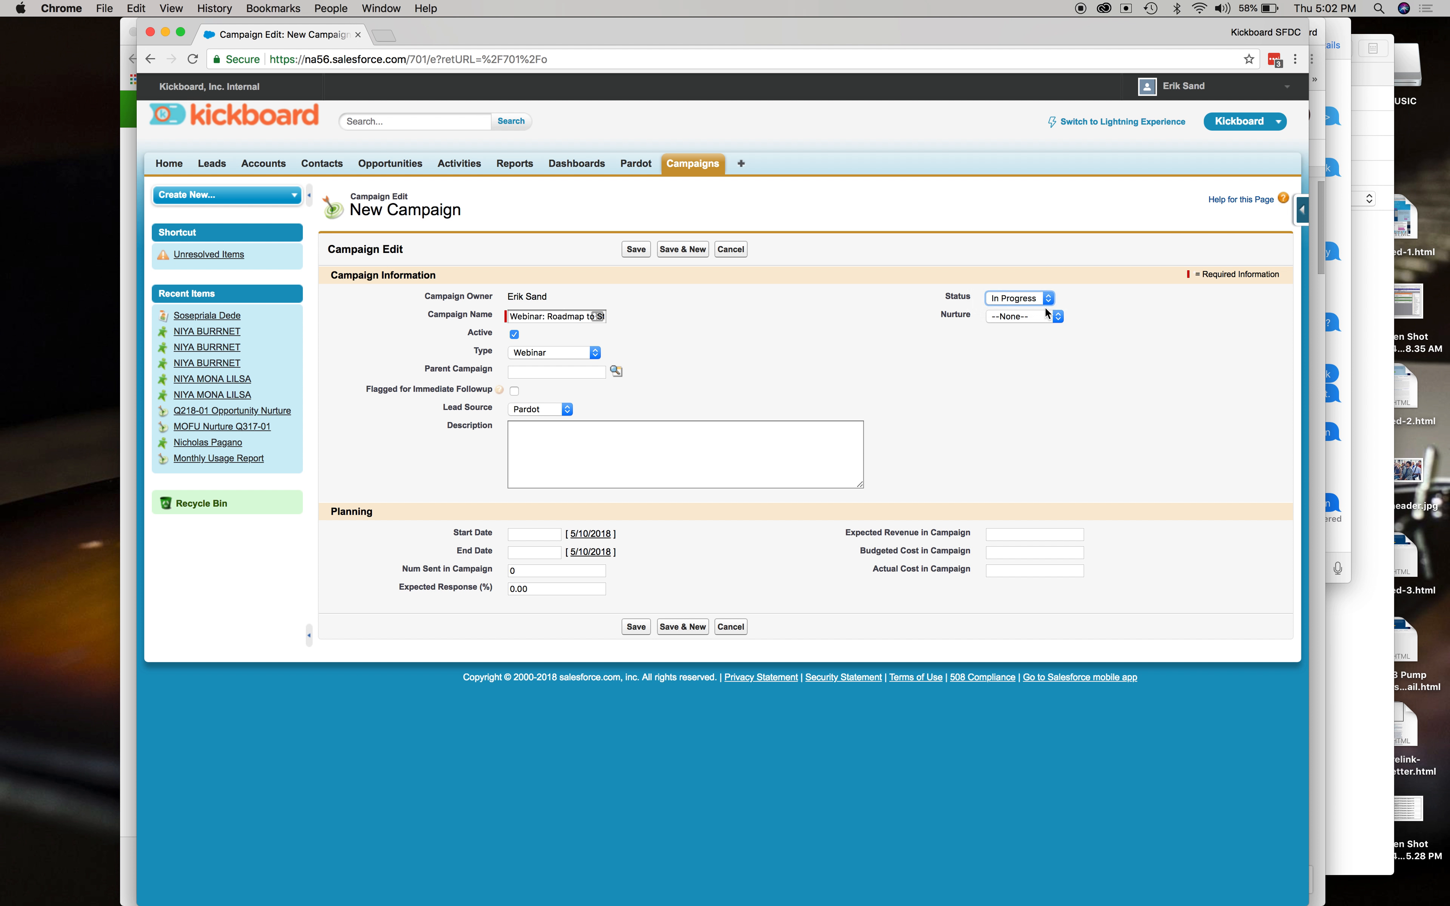
left_click(1063, 305)
double_click(966, 314)
left_click(1039, 352)
Set the Start Date to 5/10/2018 and save the new campaign.
left_click(585, 536)
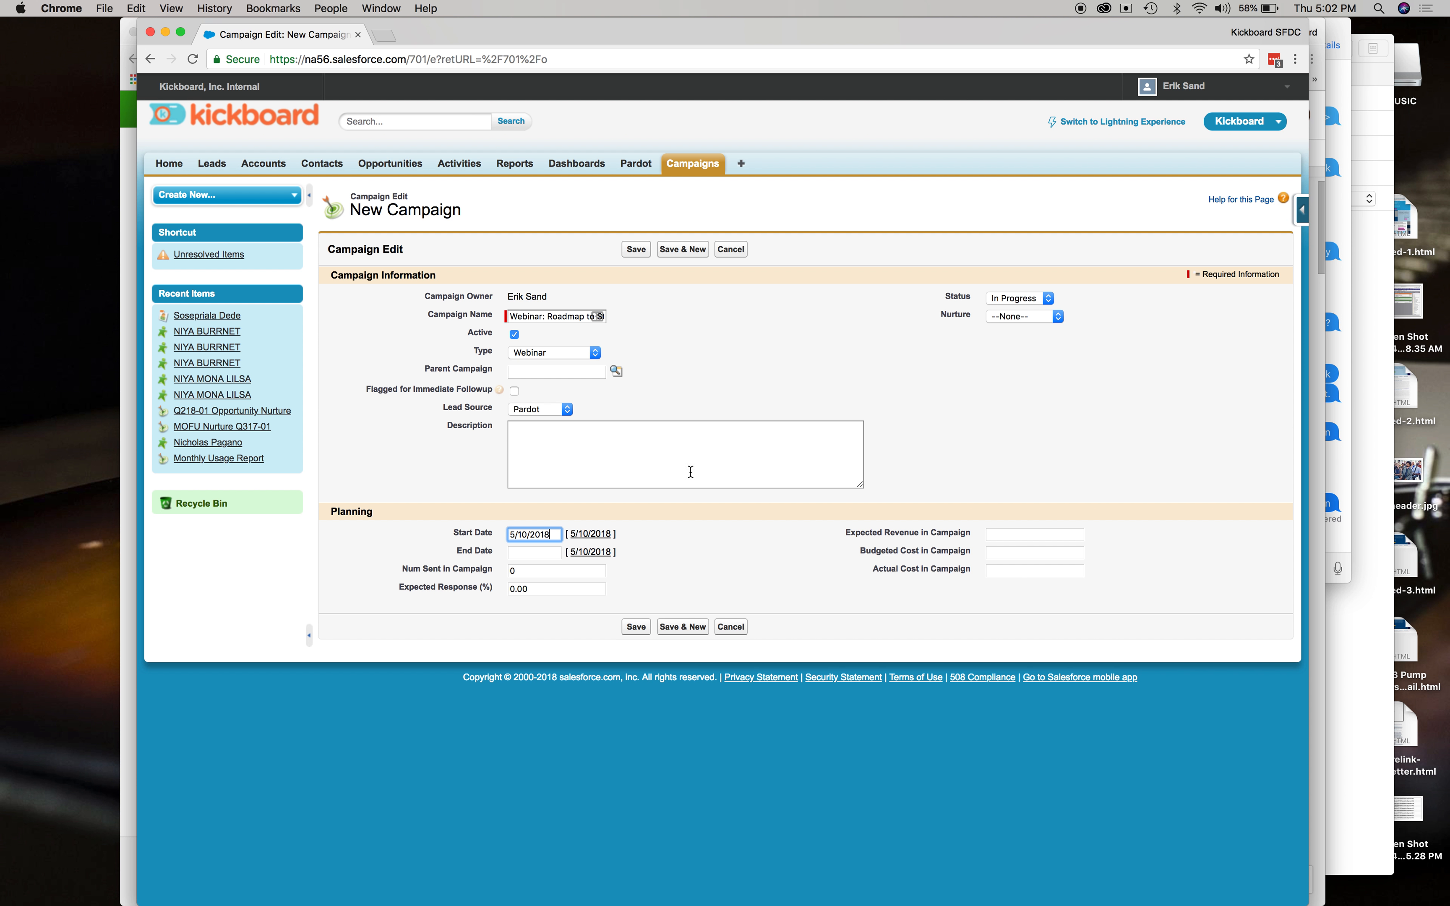
left_click(627, 634)
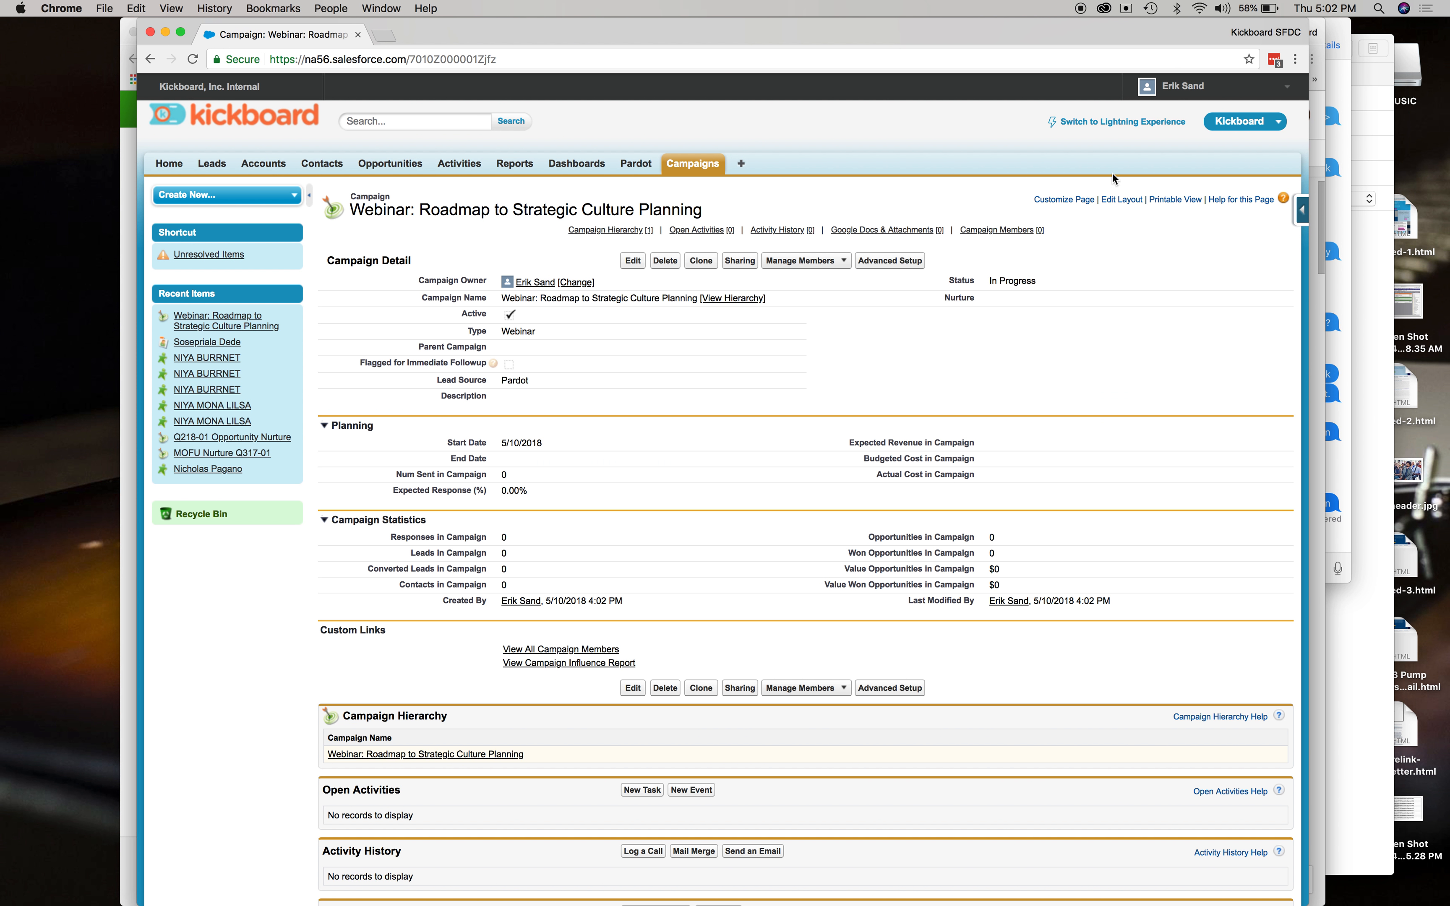
Open pi.pardot.com in the browser and sign in to Pardot.
key("super+grave")
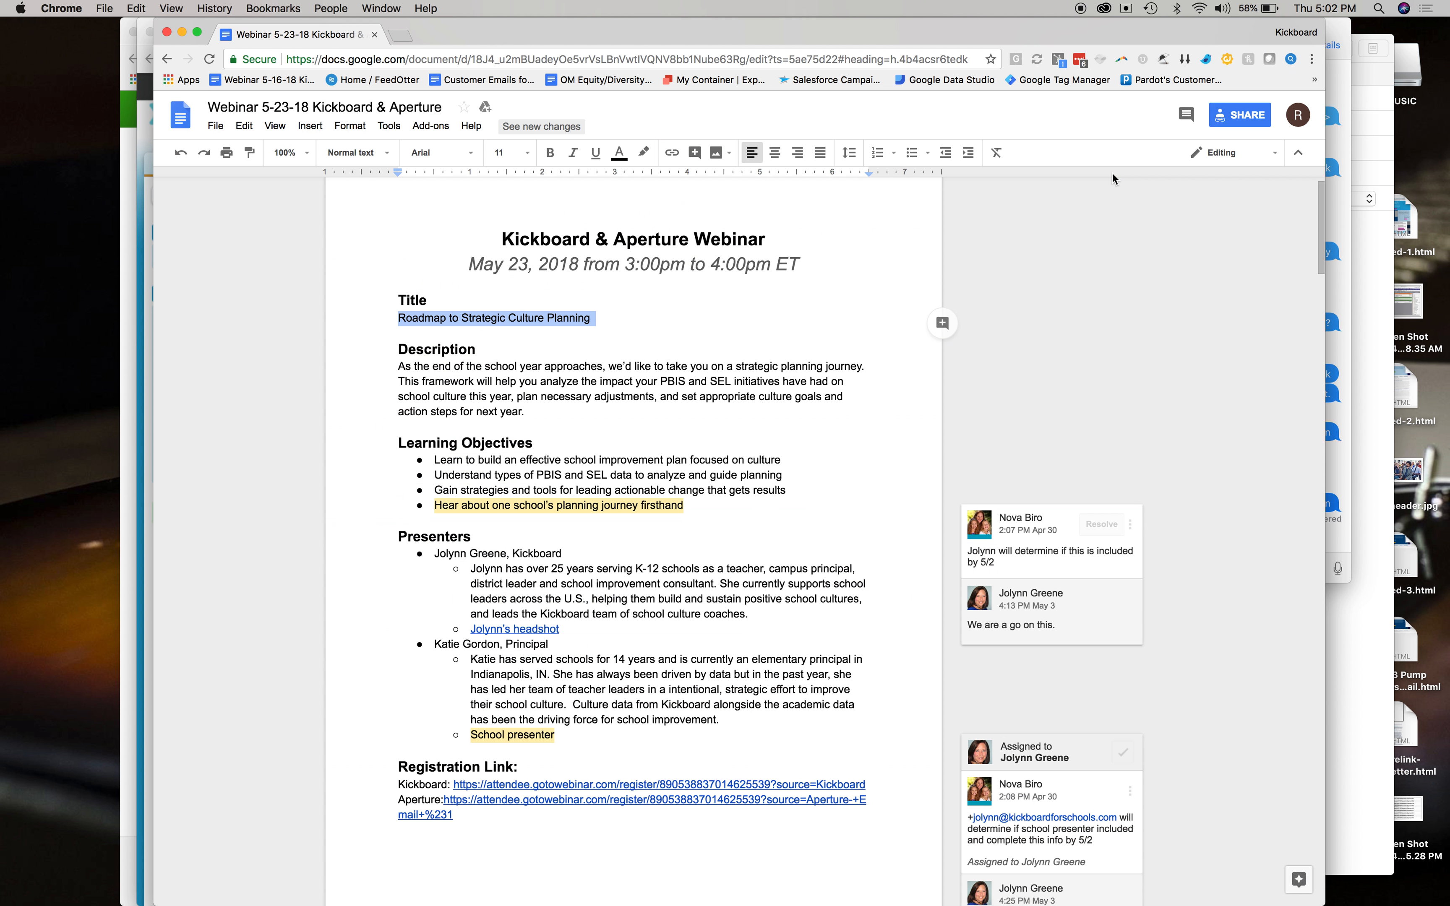
key("super+l")
type("pi")
key("Return")
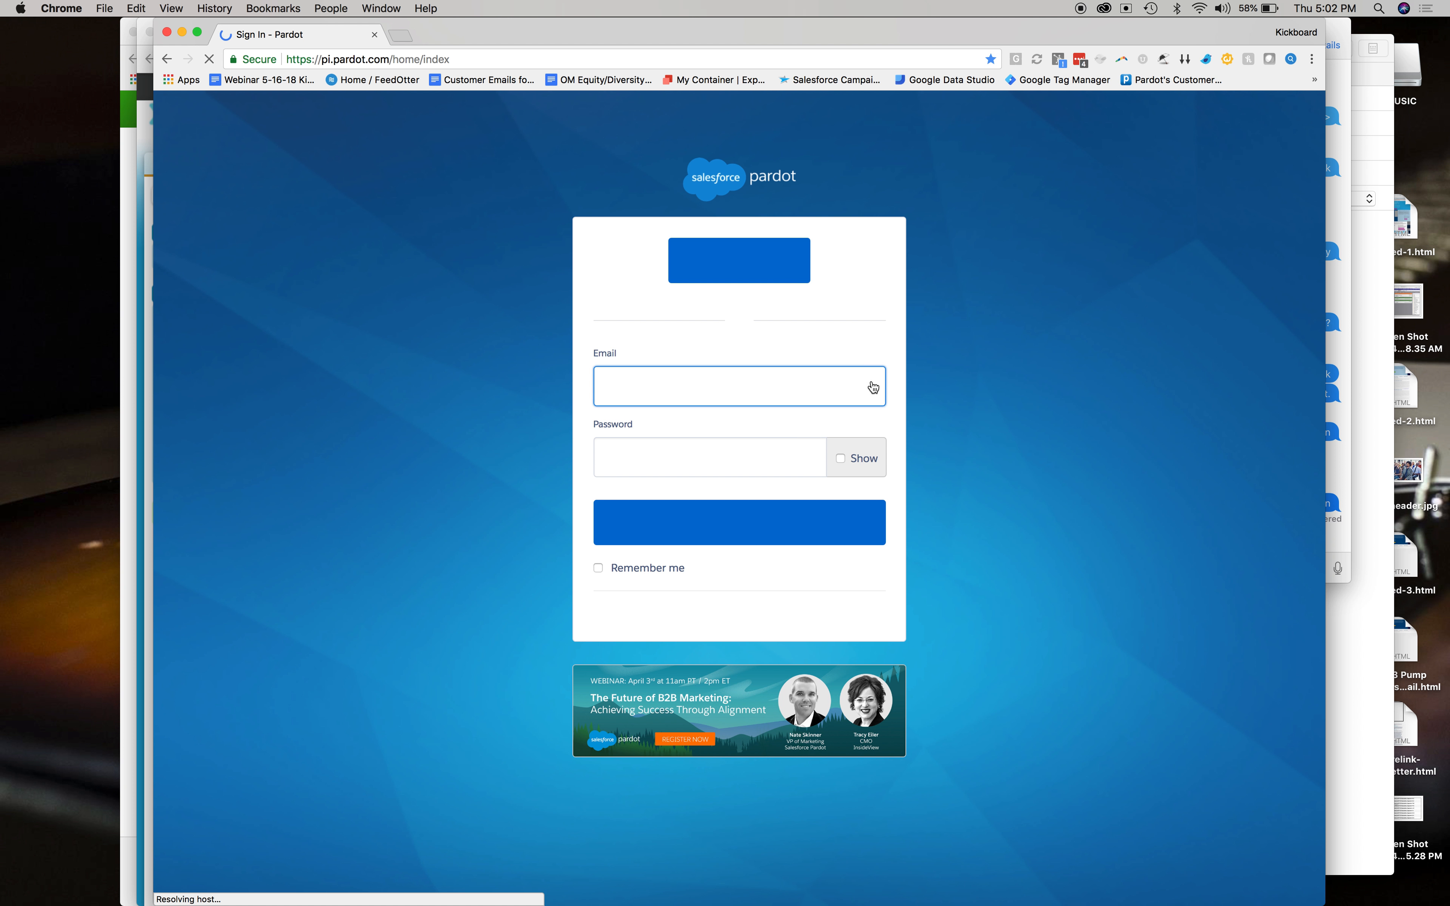
left_click(766, 522)
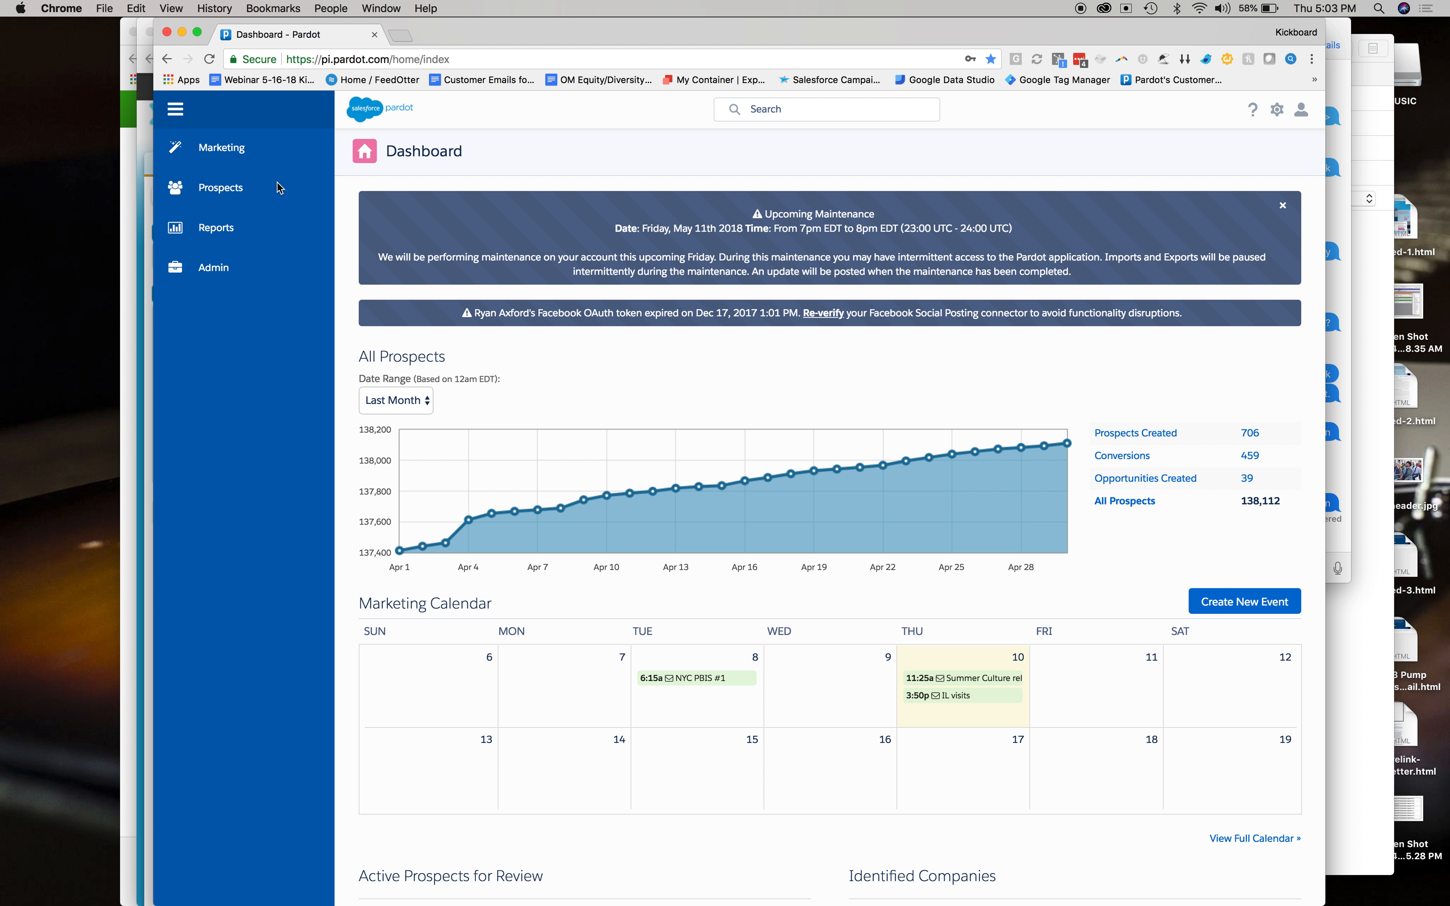
Open the FM_Q218-02_MKT_Equity-Website form and start editing it at its completion actions.
mouse_move(301, 152)
mouse_move(442, 348)
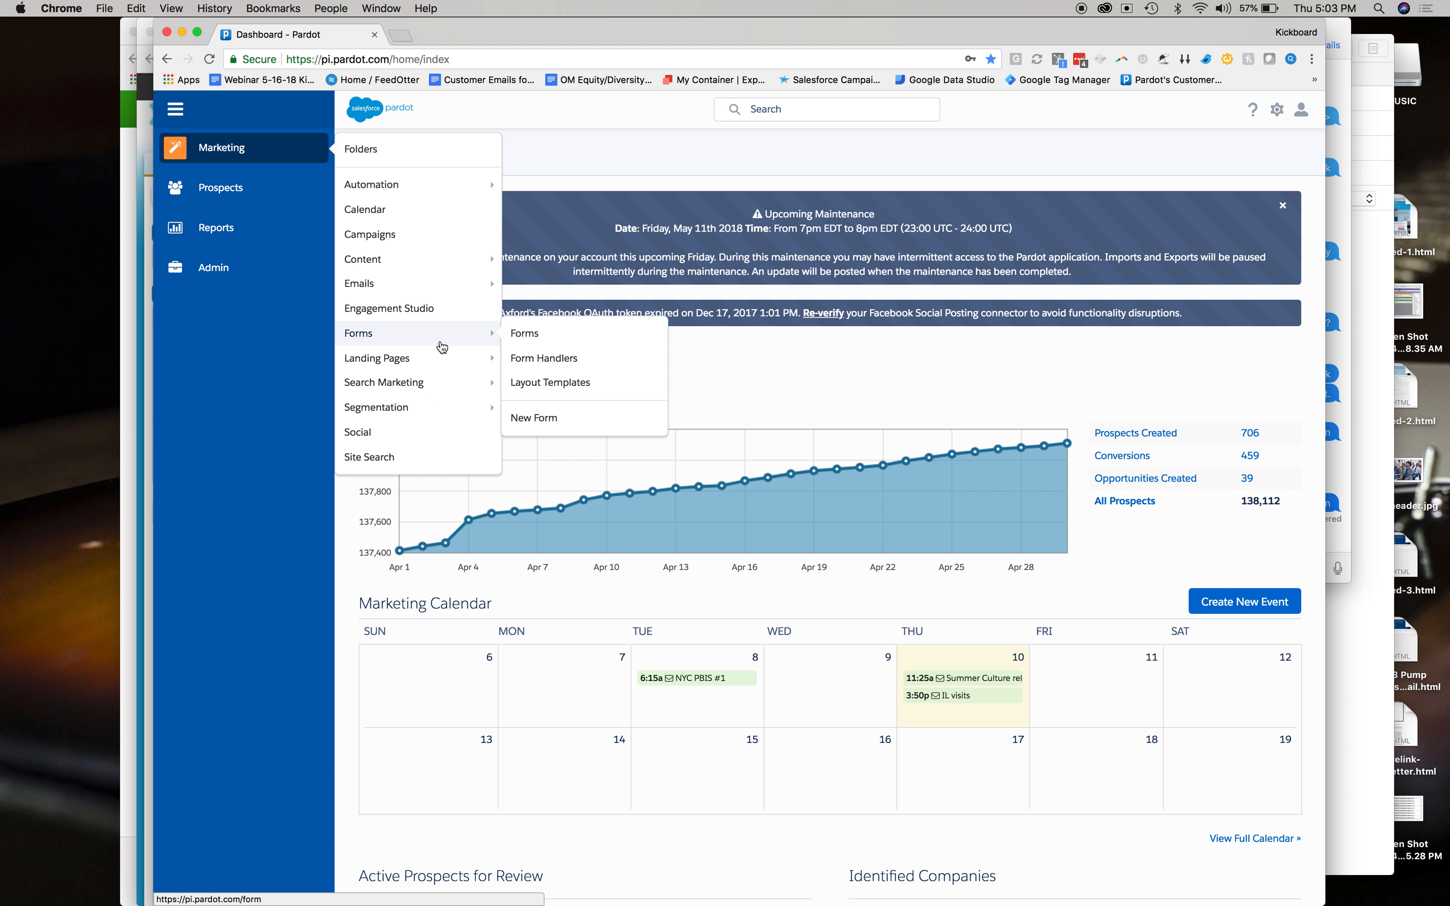
left_click(571, 346)
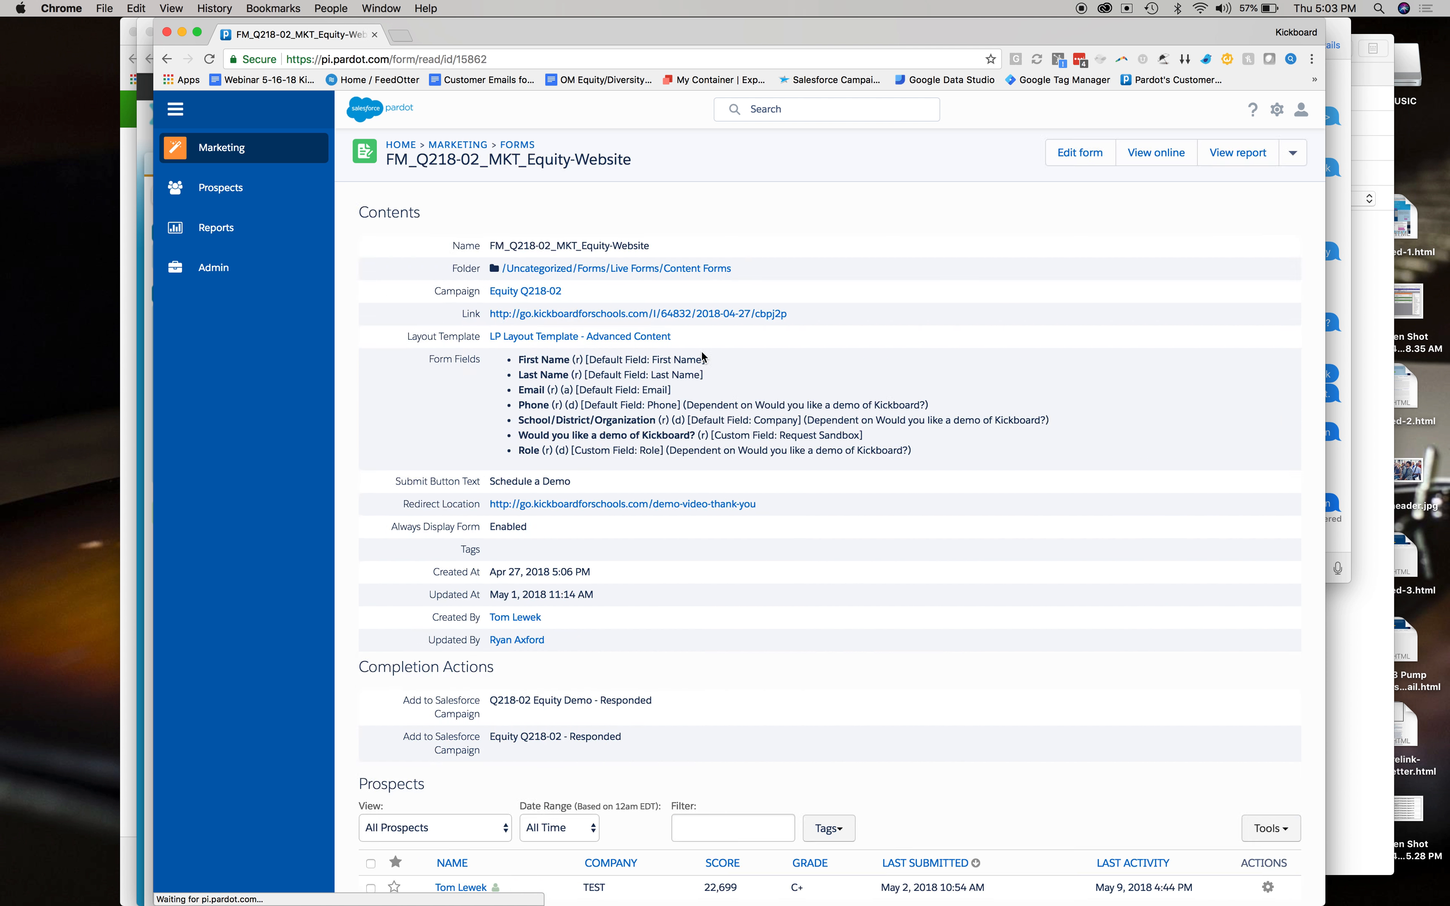
scroll(713, 358, "down", 2)
scroll(713, 358, "down", 6)
scroll(715, 356, "up", 7)
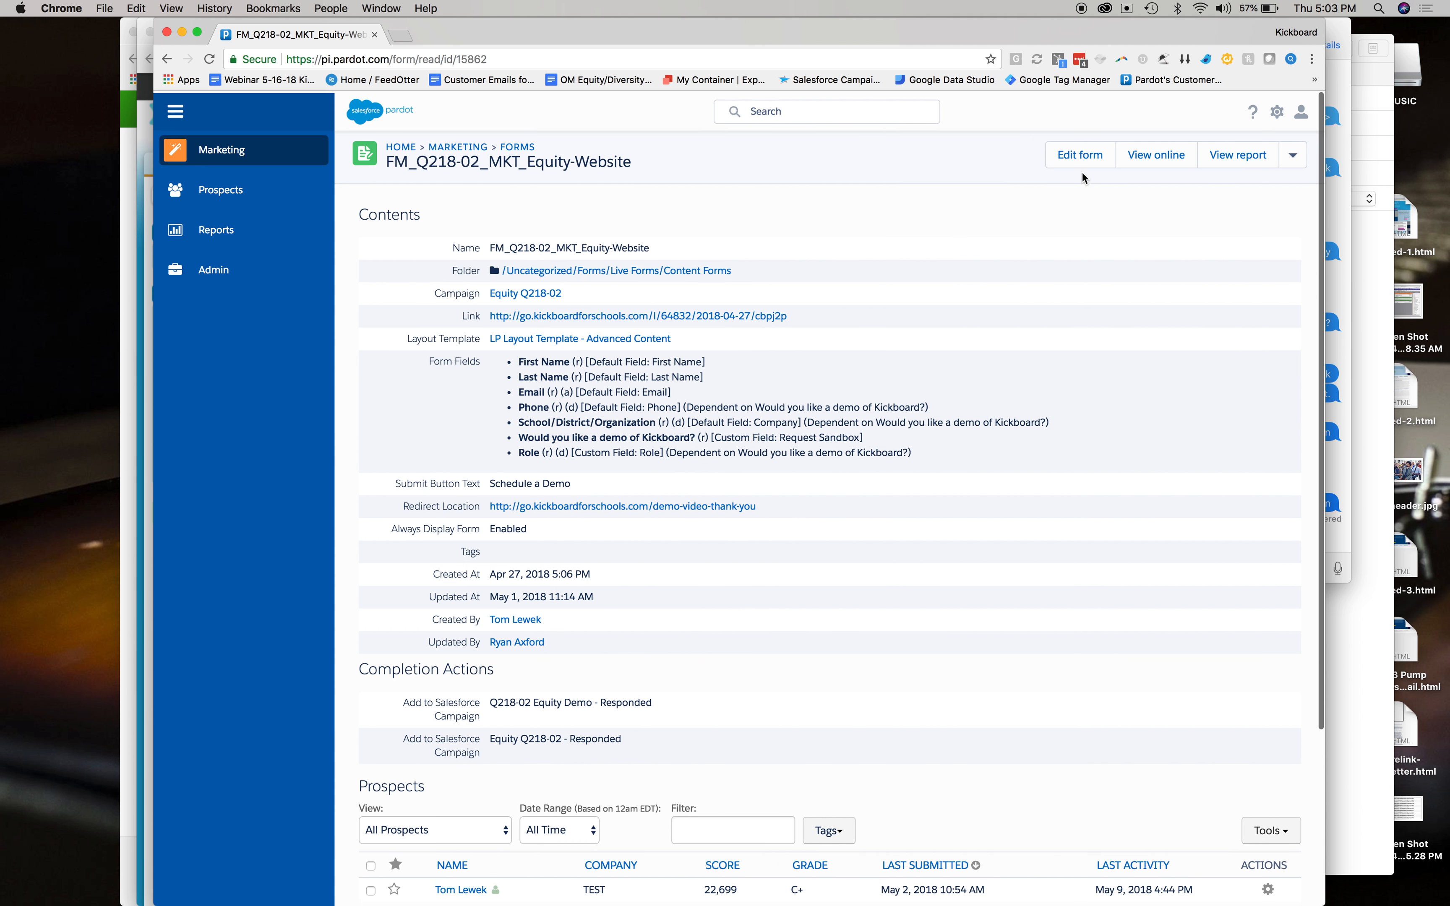
left_click(1096, 161)
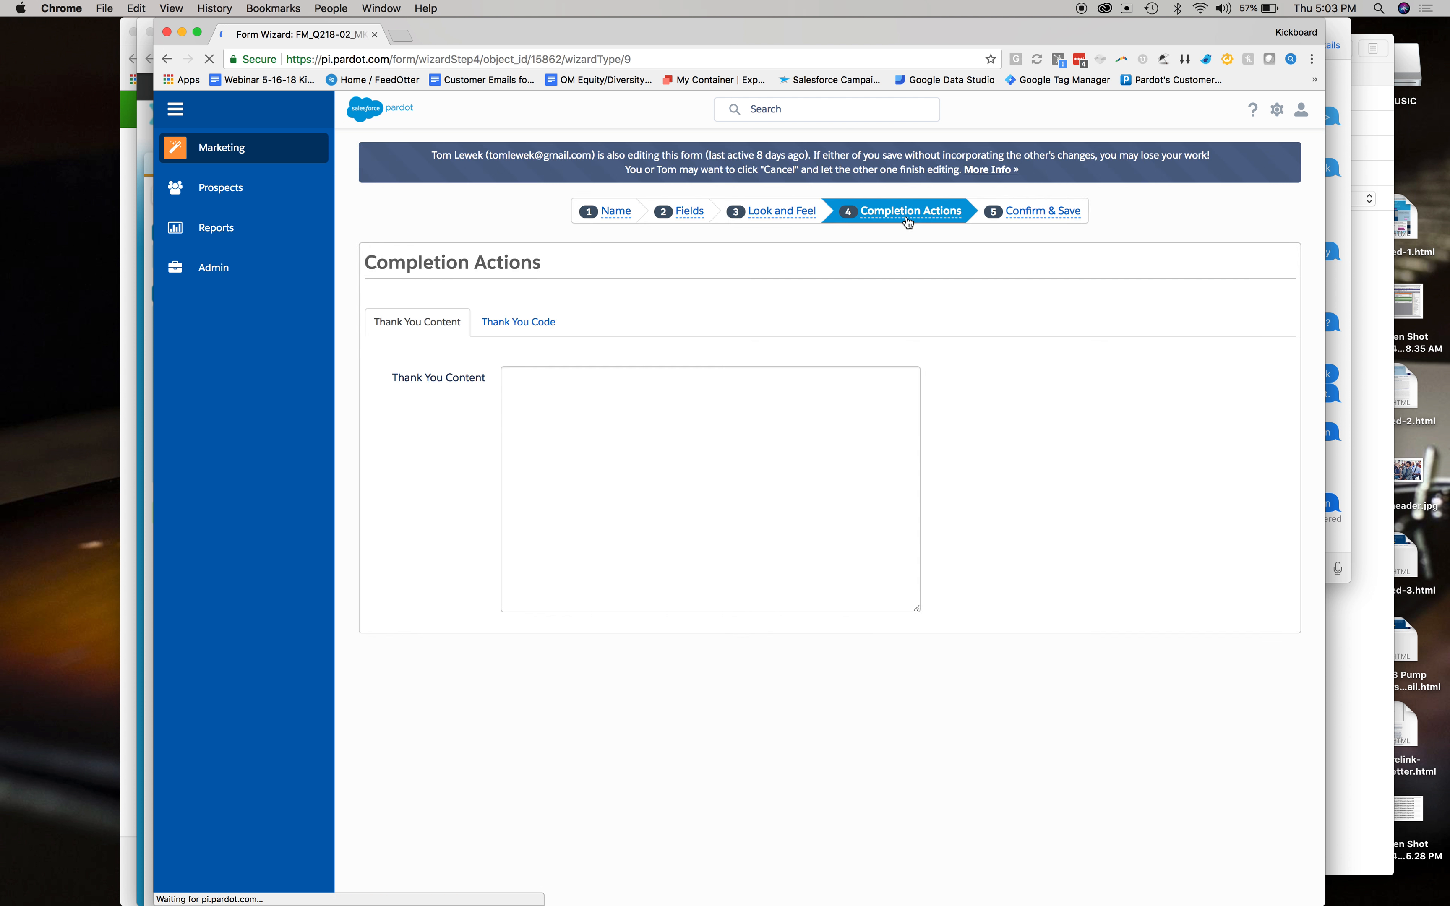
Try adding a new Add to Salesforce Campaign completion action, then cancel editing the form.
scroll(906, 242, "down", 5)
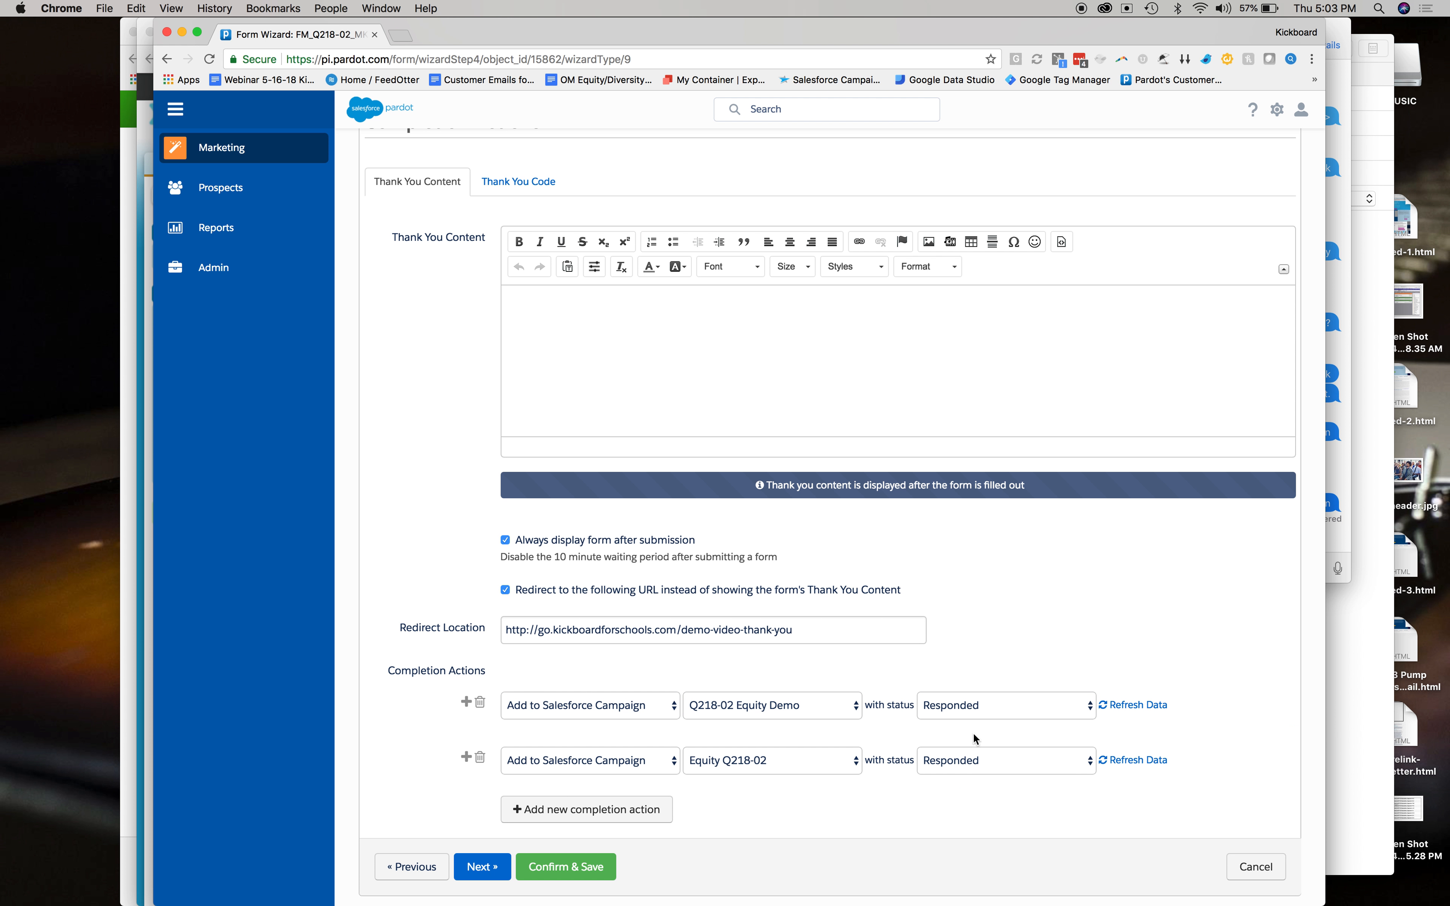
left_click(627, 803)
scroll(627, 800, "down", 1)
left_click(642, 756)
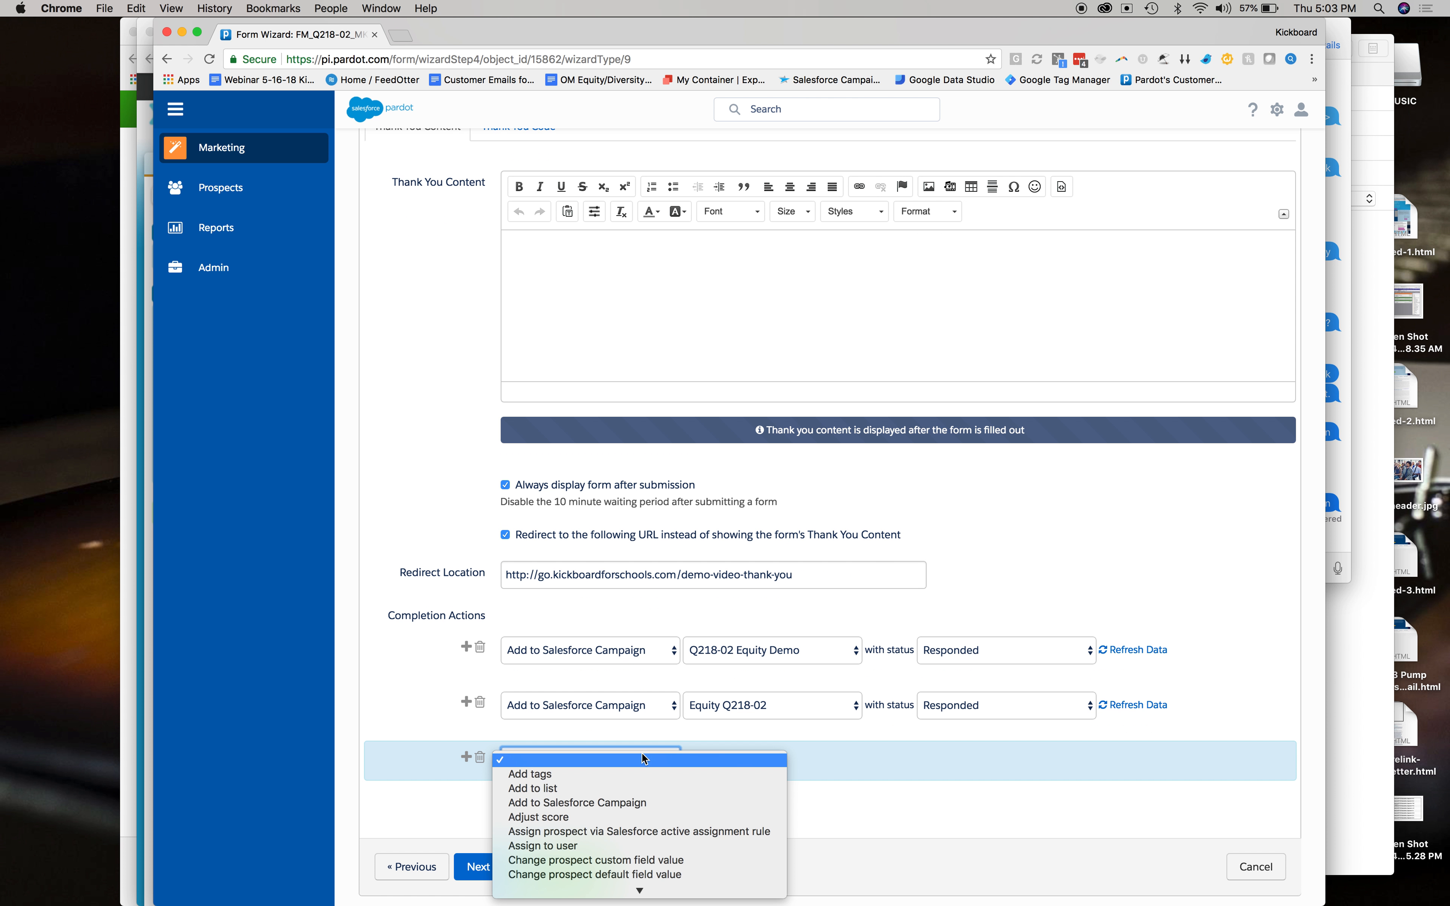
left_click(636, 808)
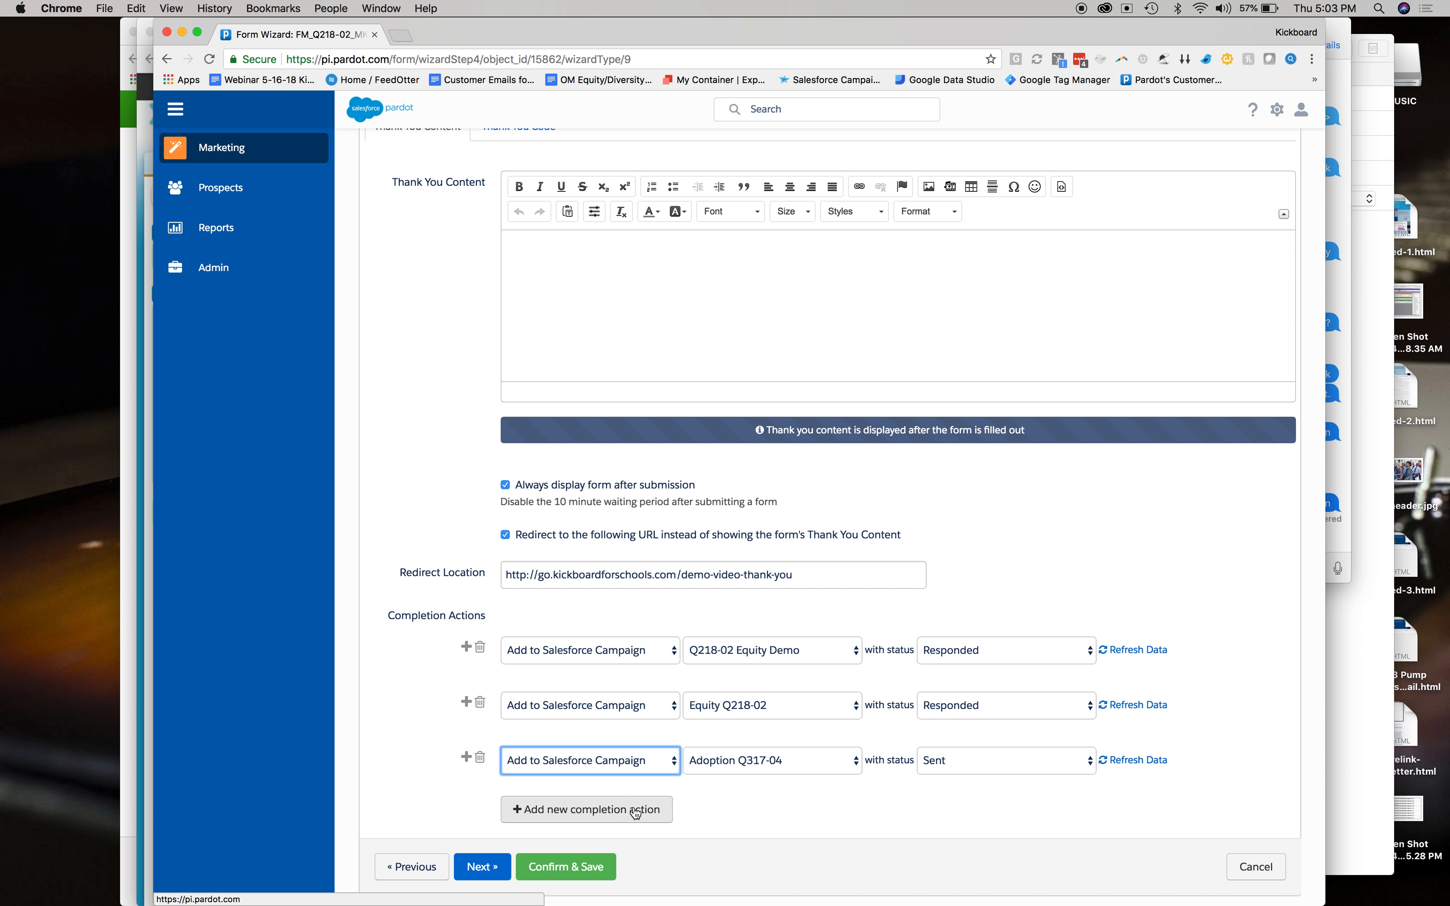
left_click(1145, 770)
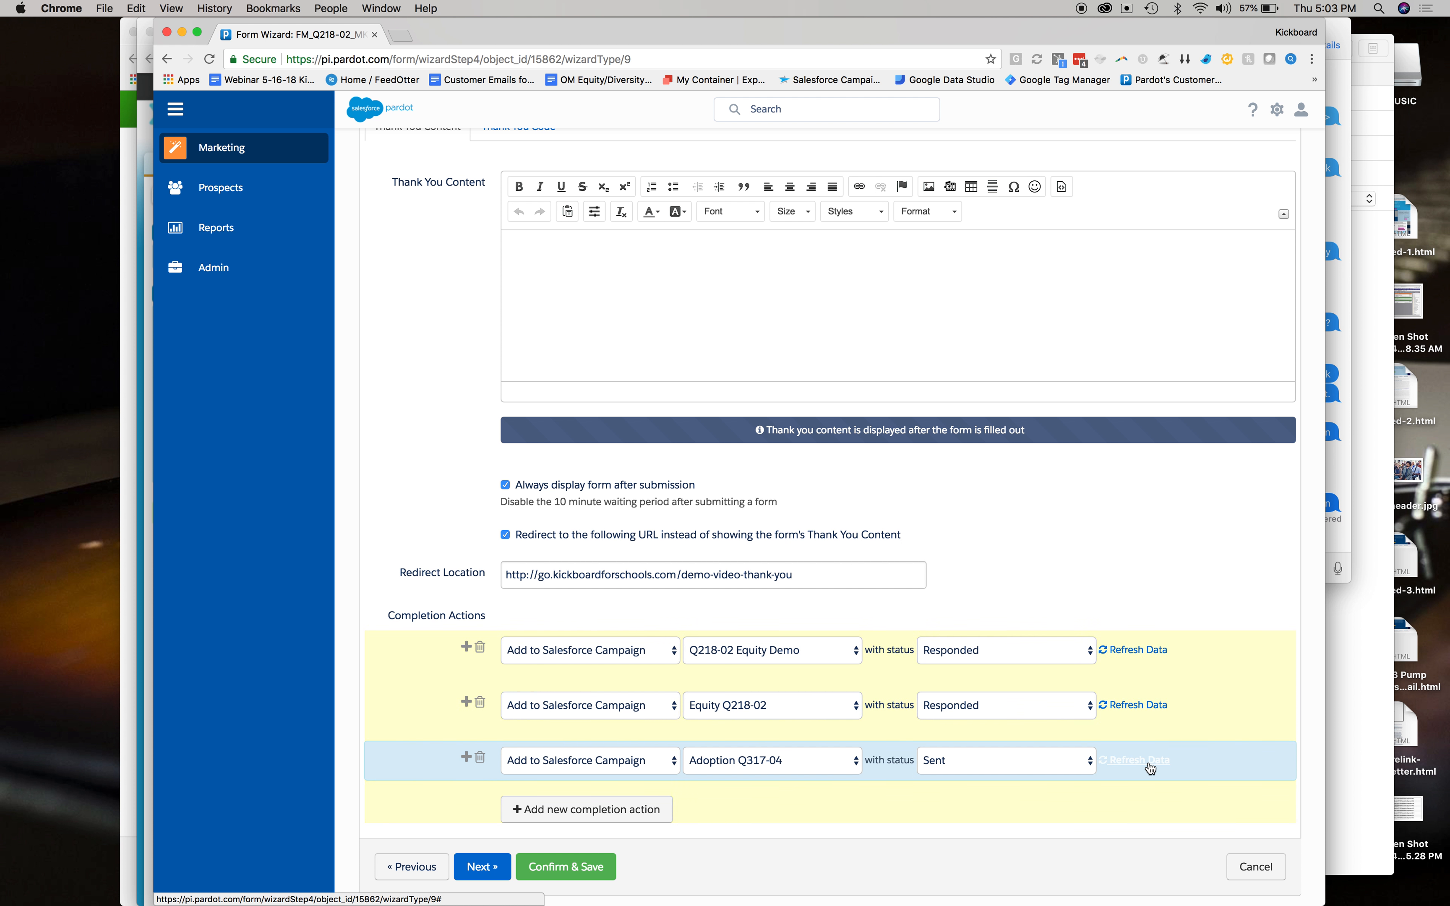
left_click(1259, 869)
key("Return")
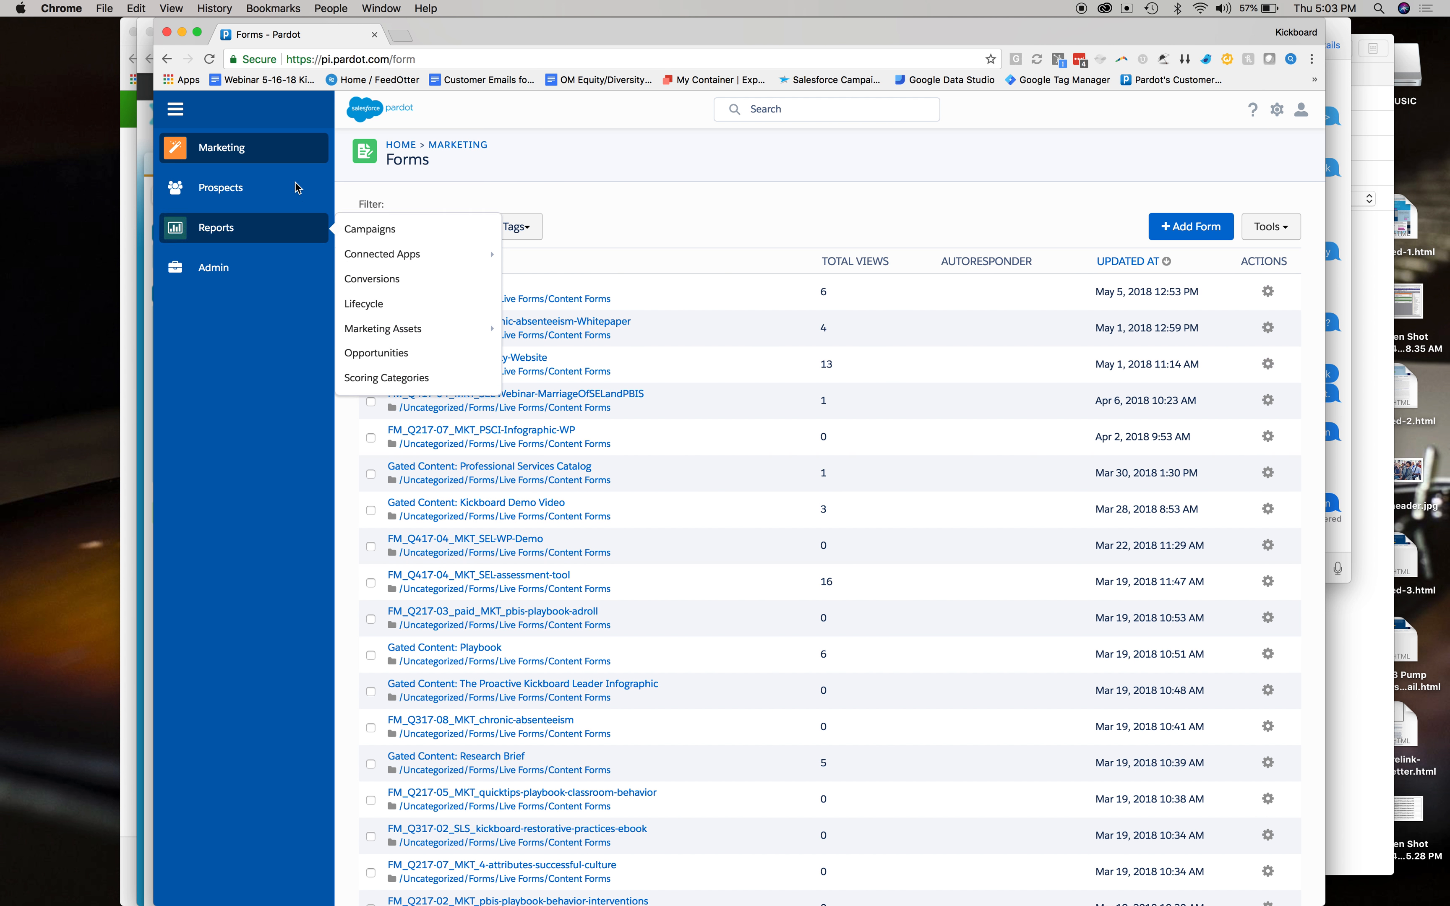
Open Engagement Studio and the Q218-01 Opportunity Nurture program.
mouse_move(299, 149)
mouse_move(391, 193)
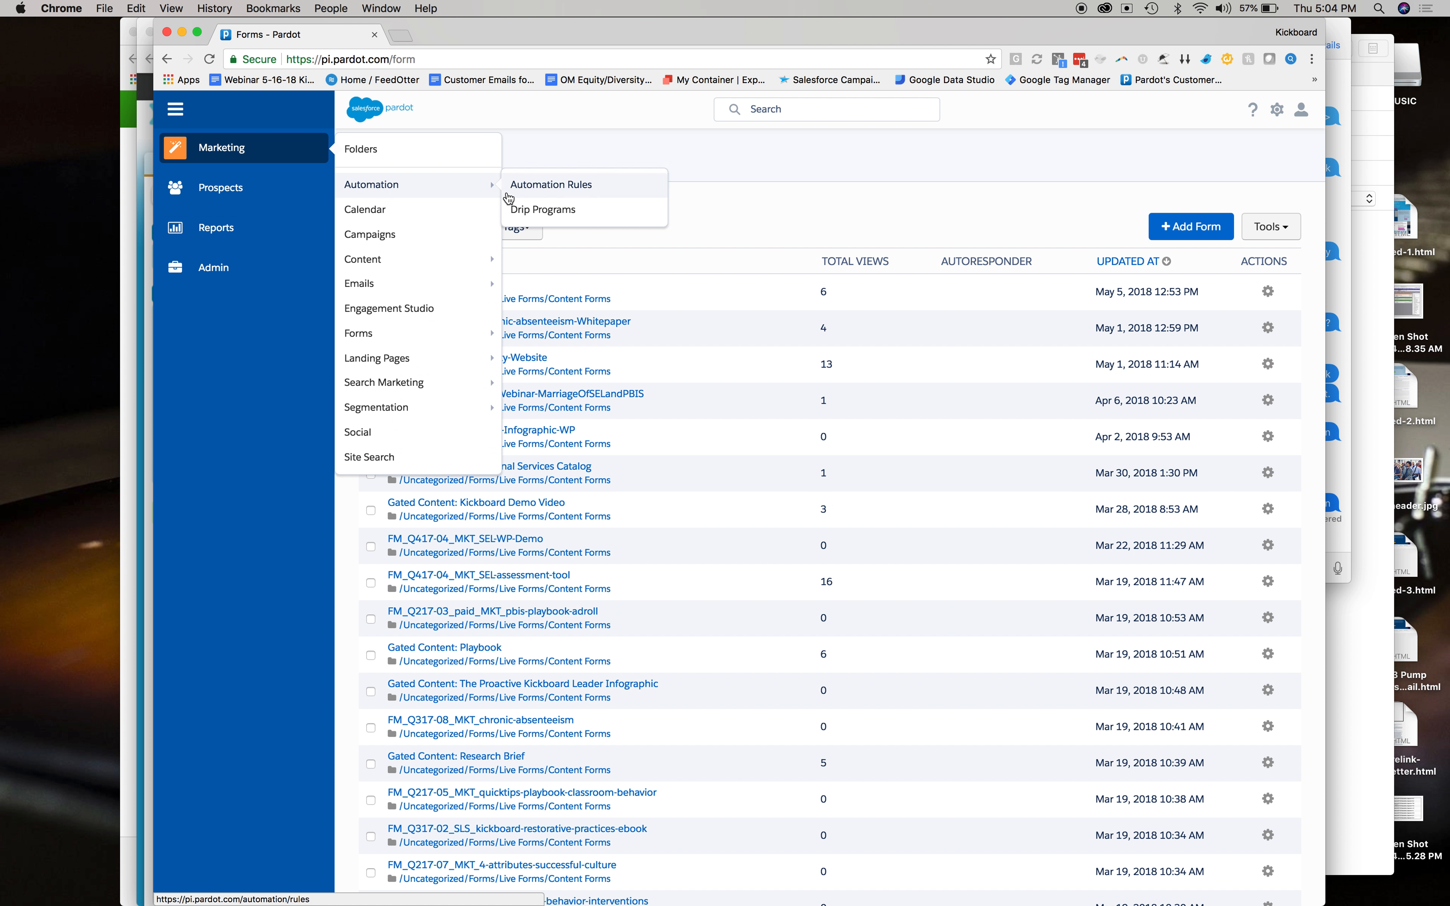
left_click(401, 309)
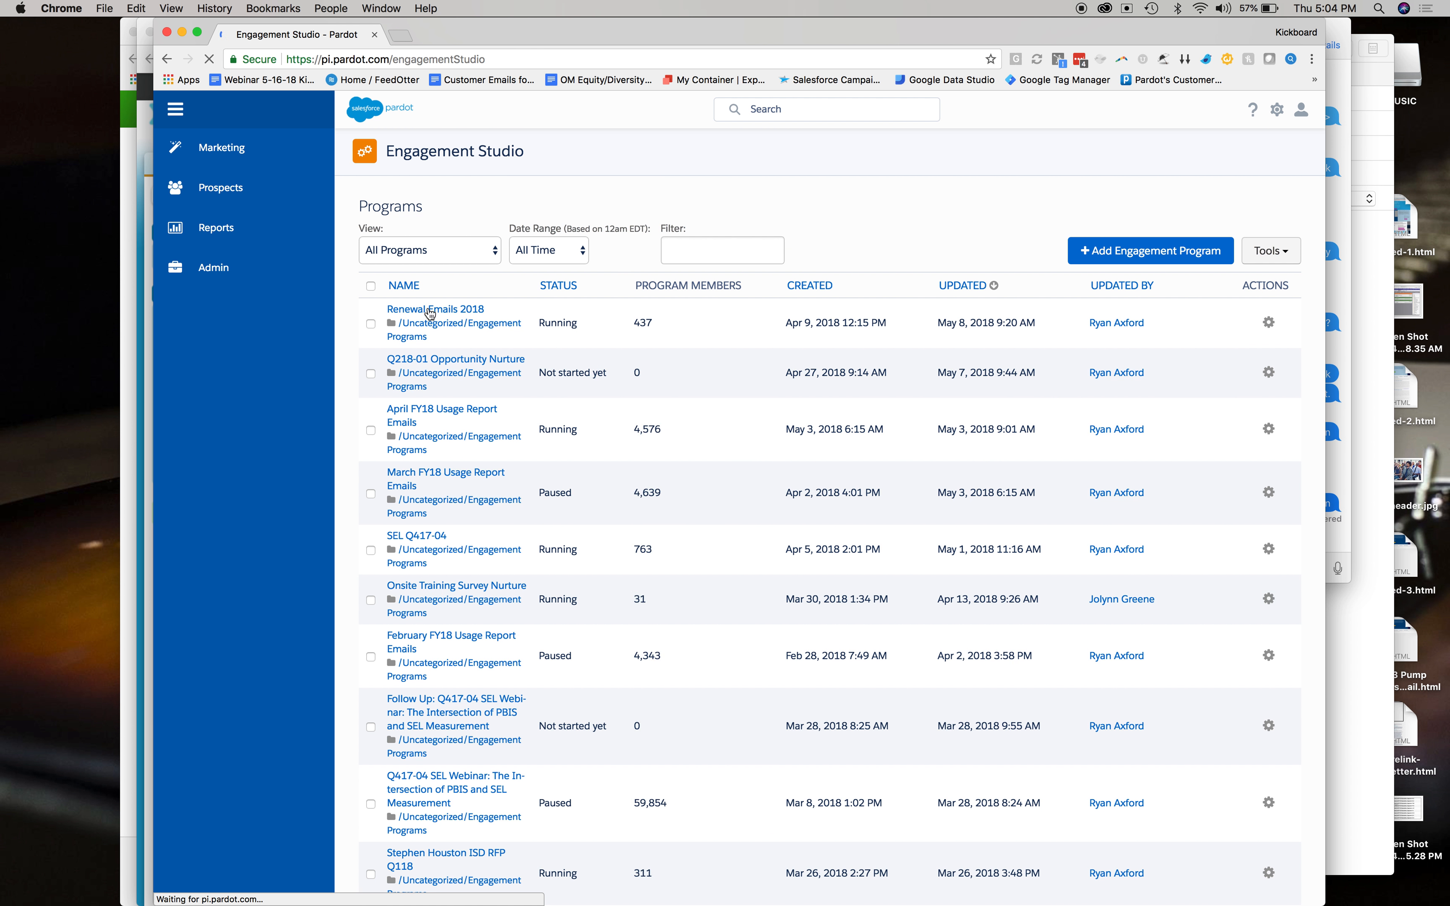
left_click(497, 360)
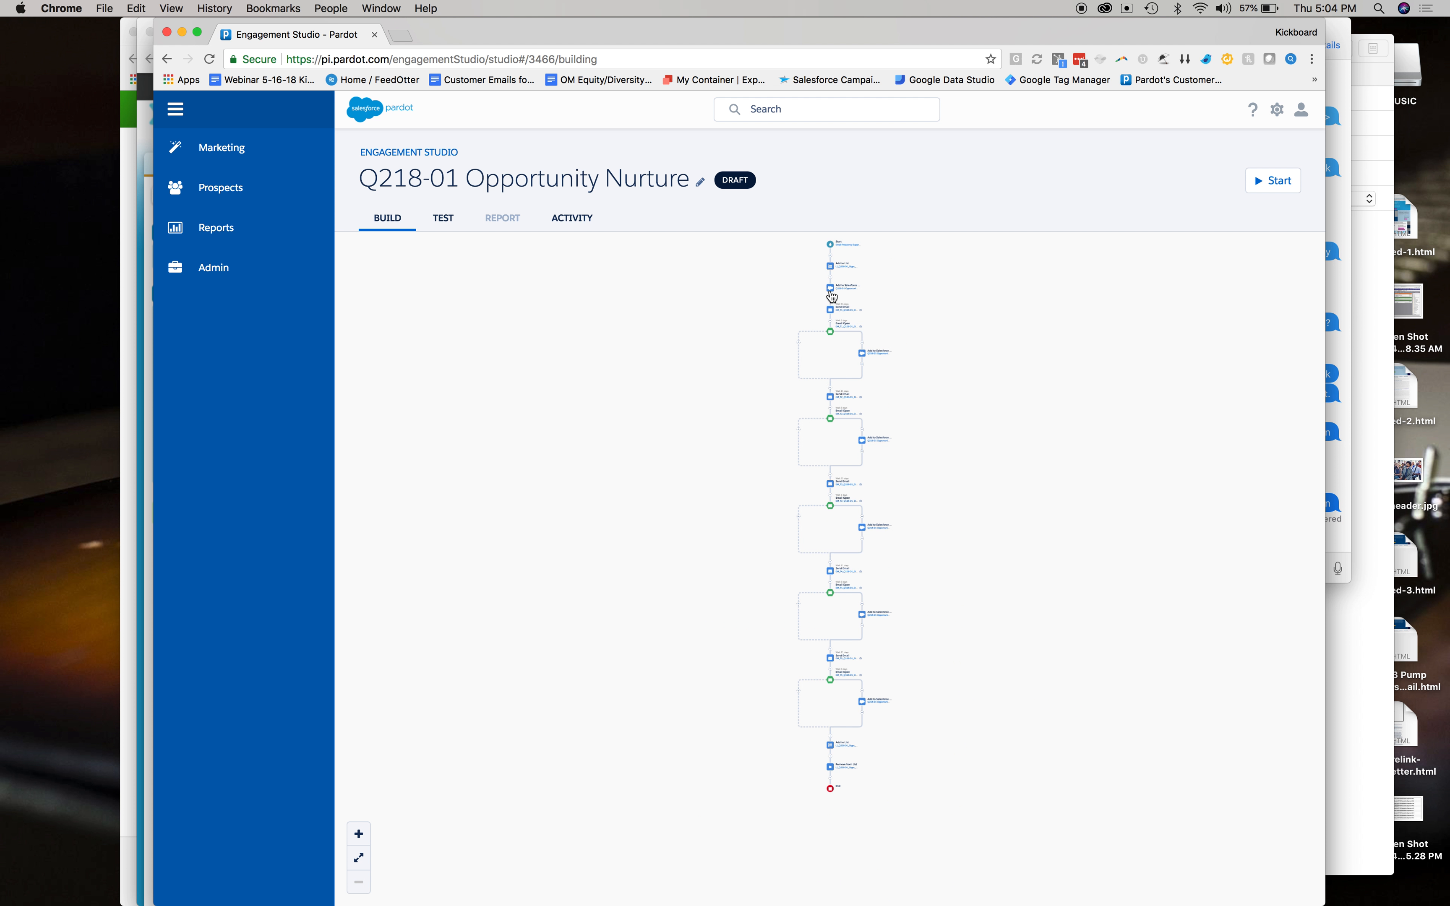
left_click(832, 293)
left_click(848, 505)
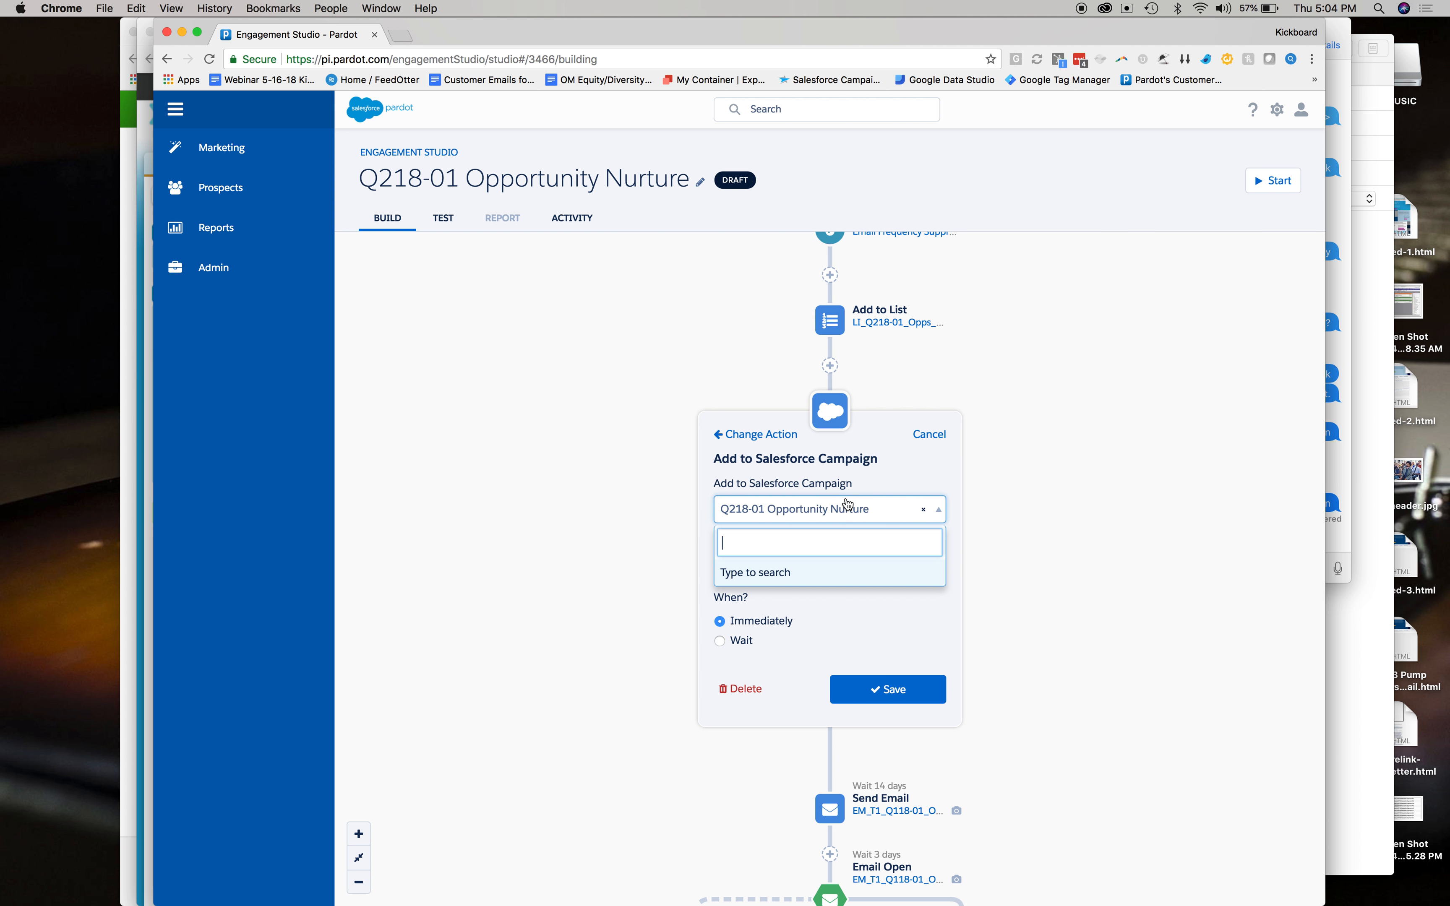
key("super+v")
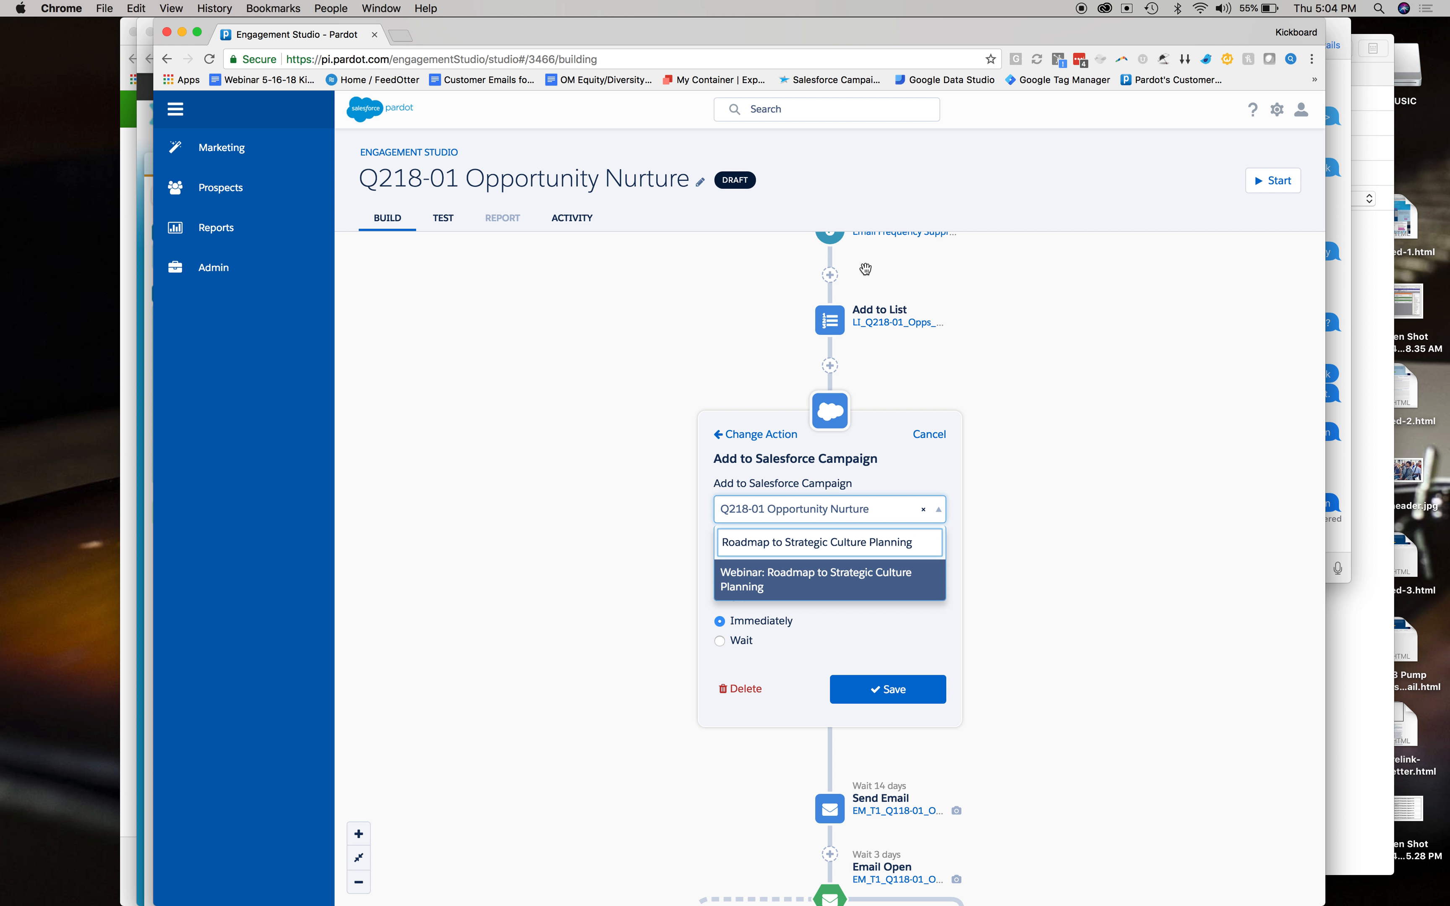
left_click(928, 436)
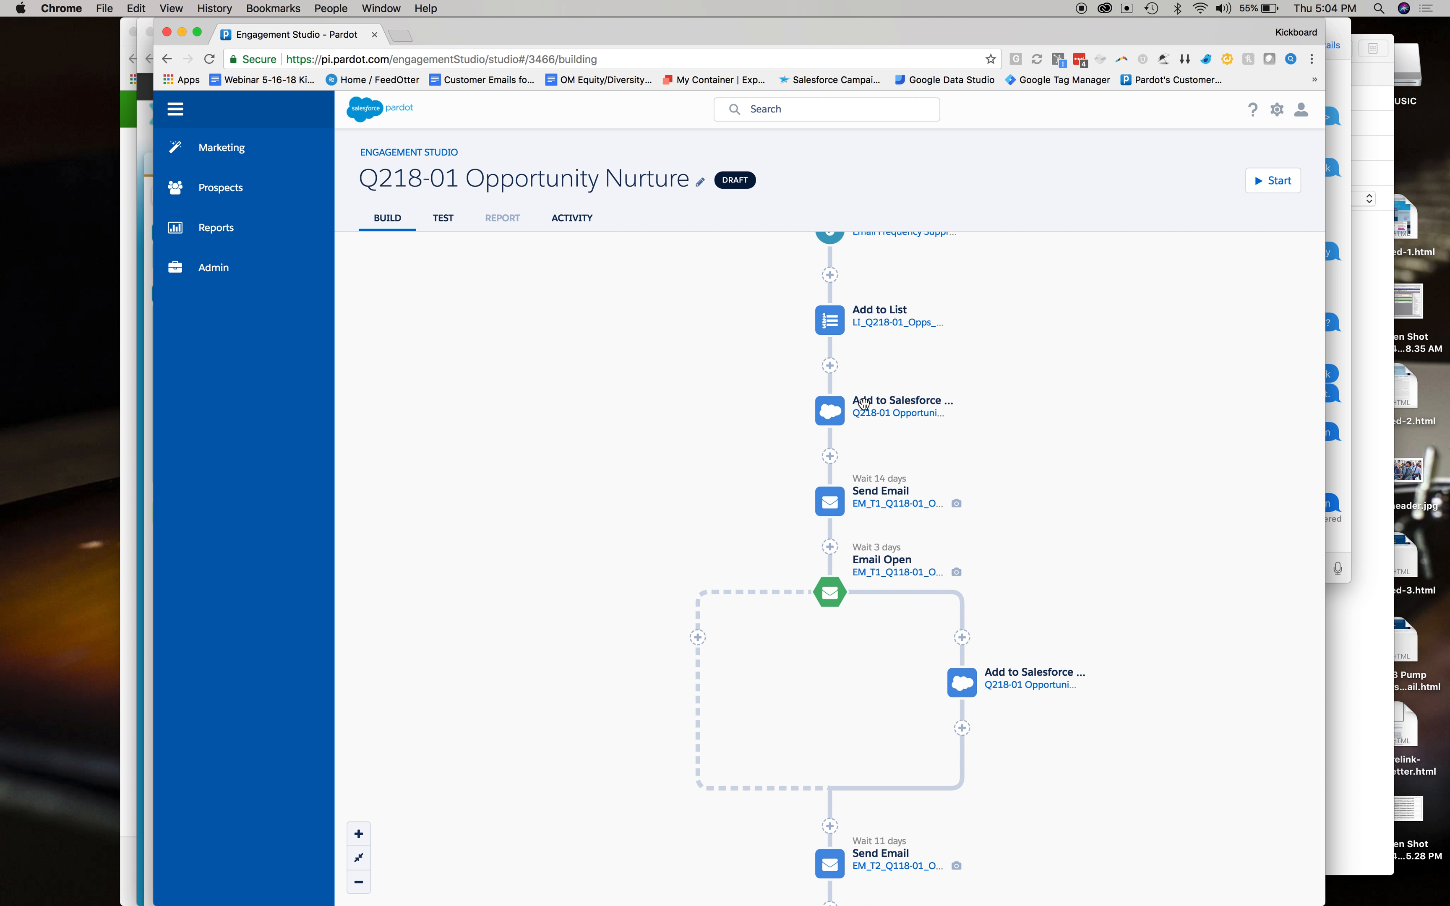
Open the program's first Add to Salesforce Campaign action for editing.
left_click(831, 411)
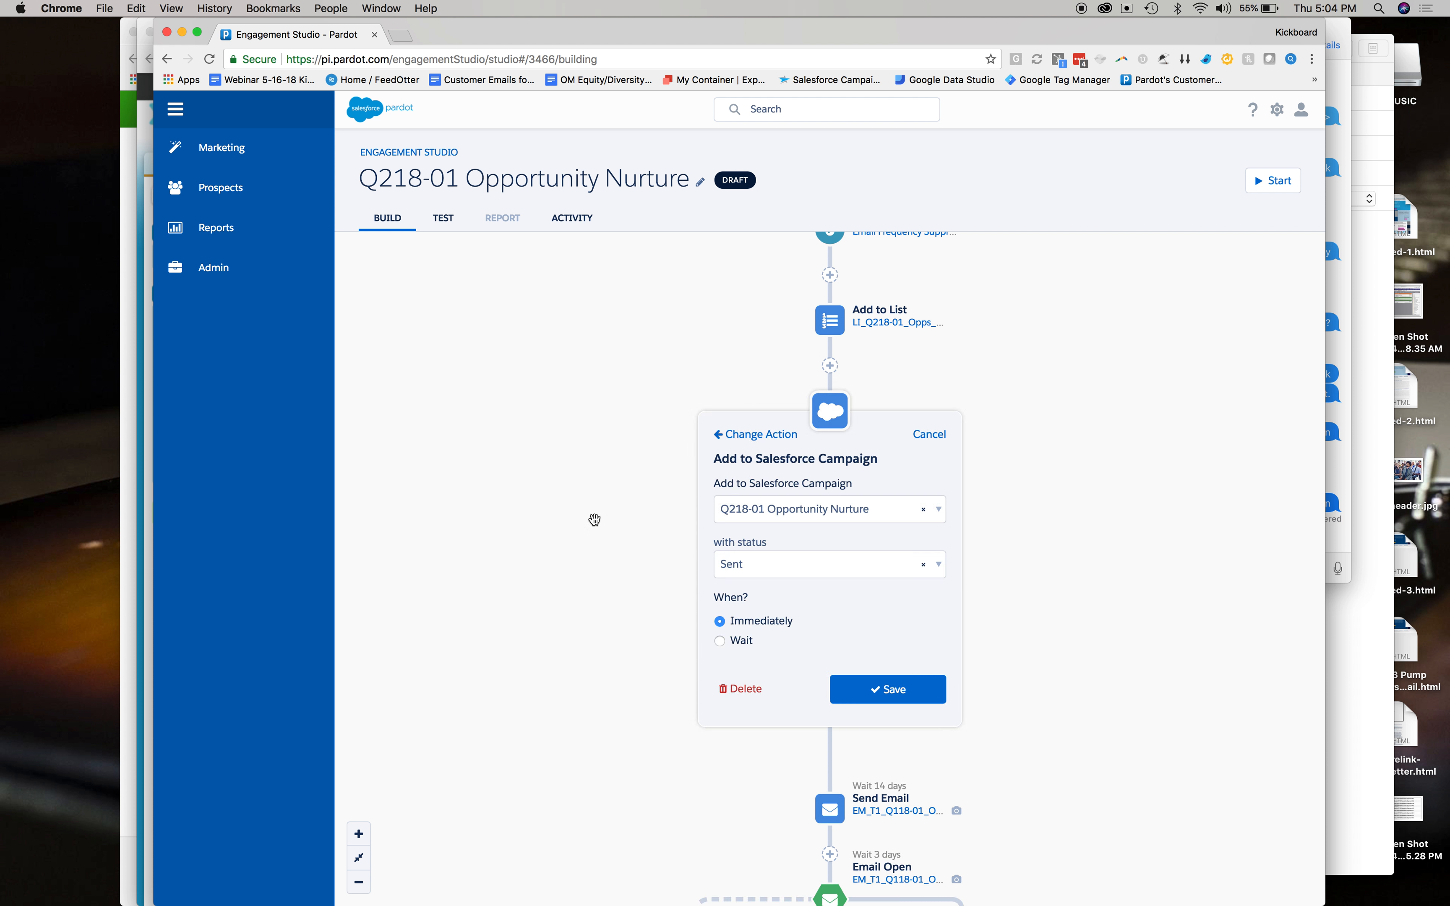